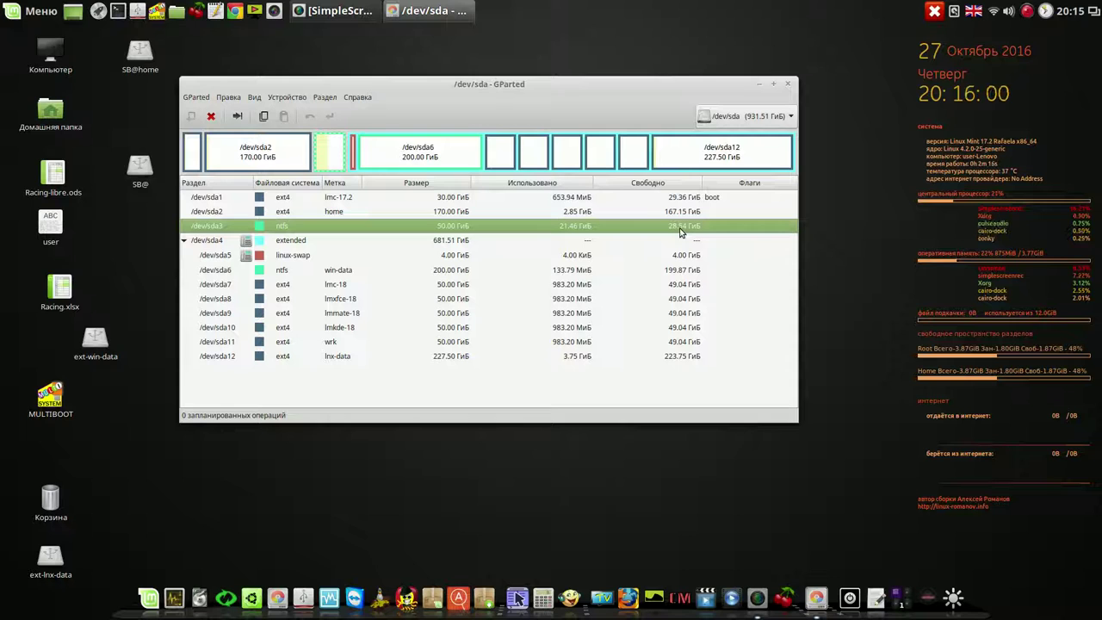
- Check the /dev/sda1 and /dev/sda2 partitions in the partition list, and close GParted
{"action": "left_click", "coordinate": [452, 198]}
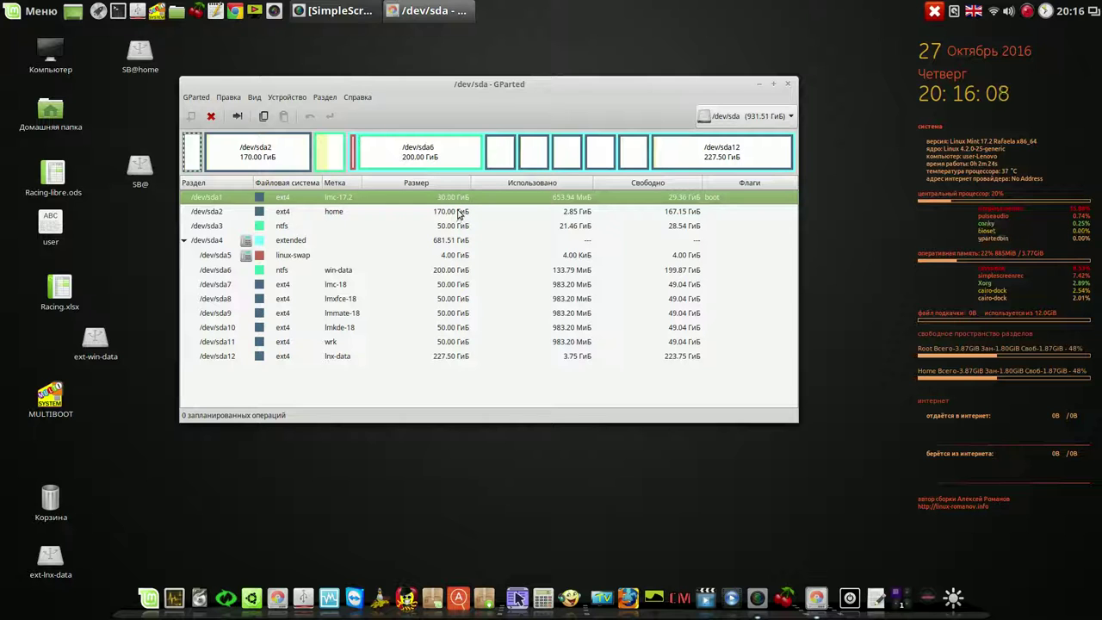
{"action": "left_click", "coordinate": [459, 213]}
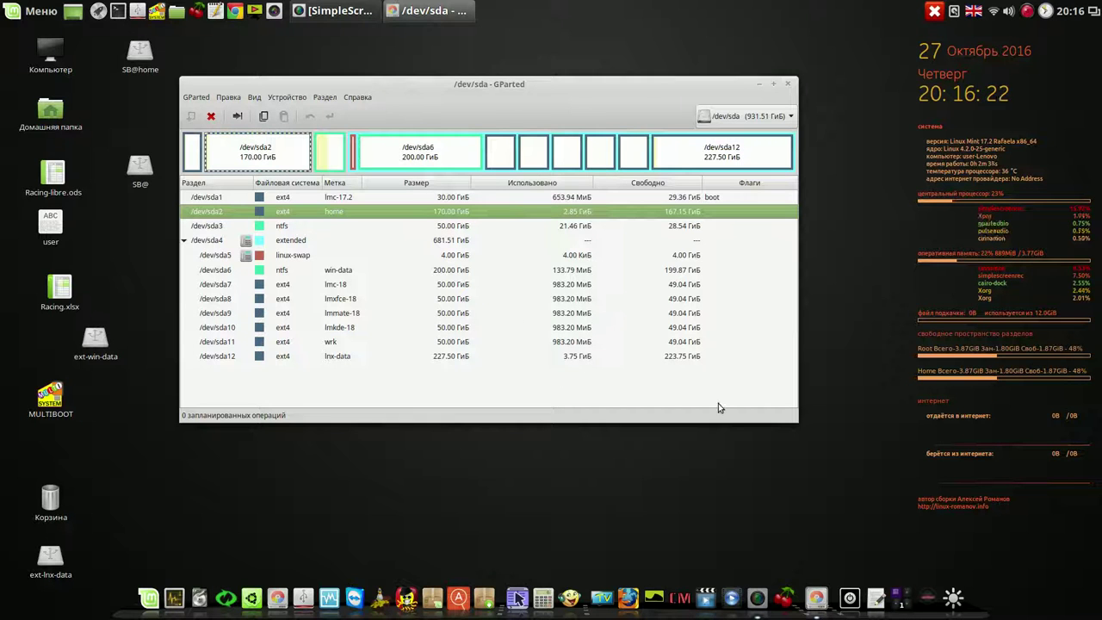
{"action": "left_click", "coordinate": [787, 85]}
- Open Systemback and set the storage directory to /media/user/ext-lnx-data/LM/LMC 17.2
{"action": "left_click", "coordinate": [239, 597]}
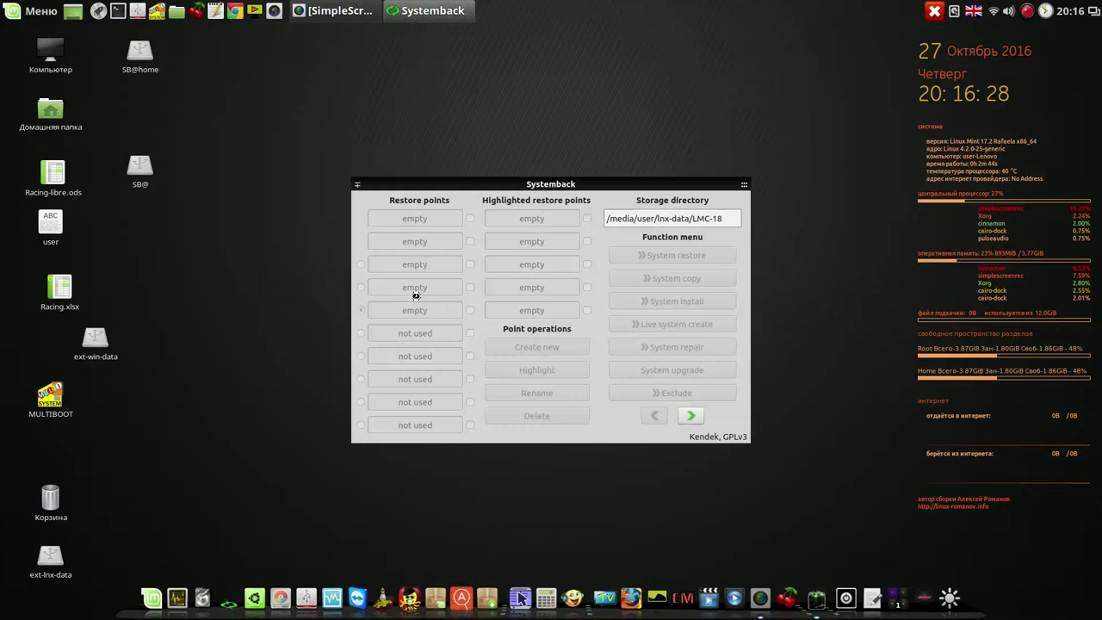
{"action": "left_click", "coordinate": [732, 219]}
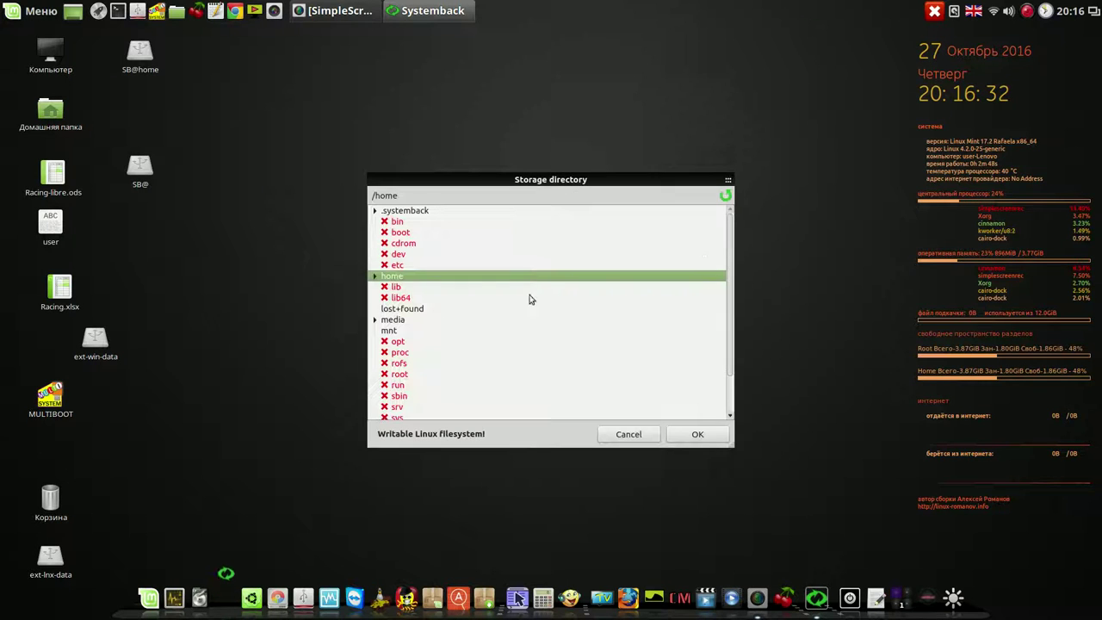
{"action": "left_click", "coordinate": [375, 320]}
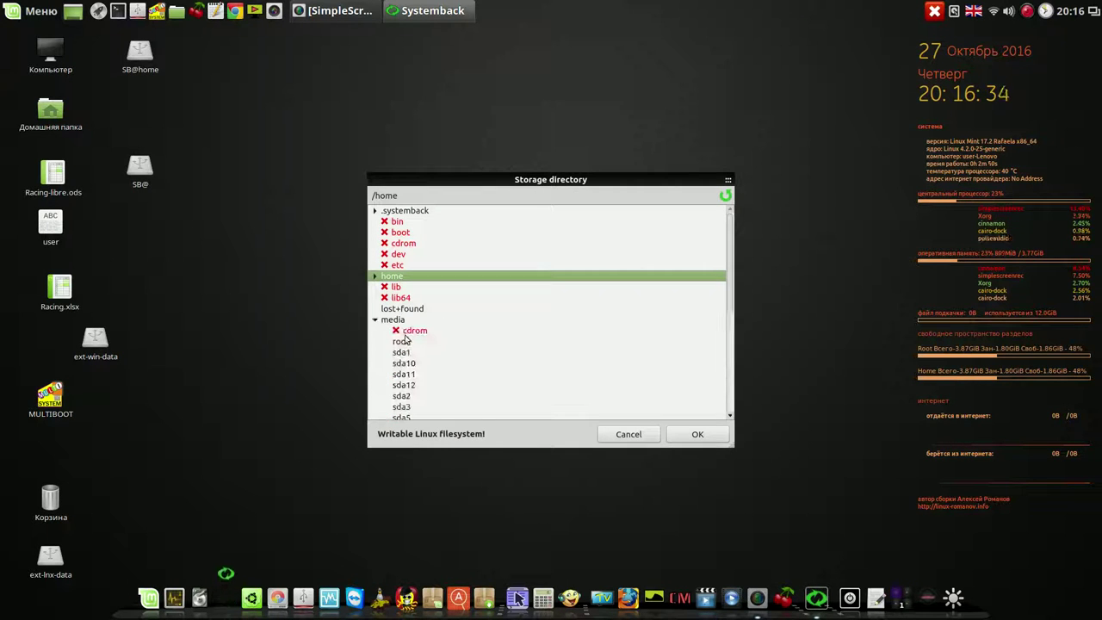
{"action": "left_click_drag", "start_coordinate": [732, 295], "coordinate": [723, 364]}
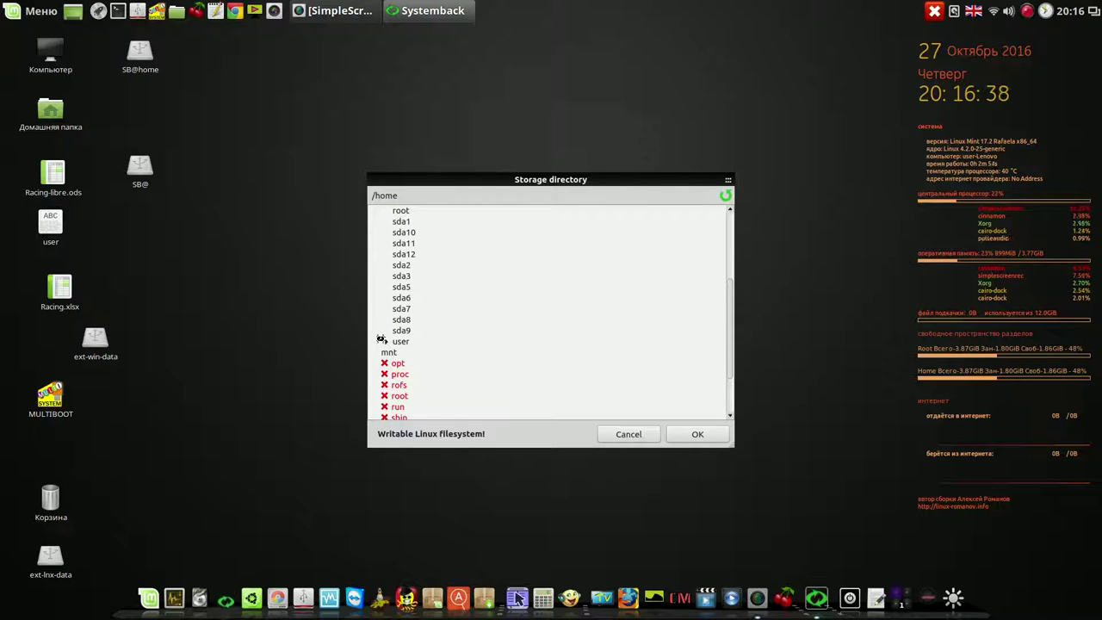
{"action": "left_click", "coordinate": [382, 340]}
{"action": "left_click", "coordinate": [399, 352]}
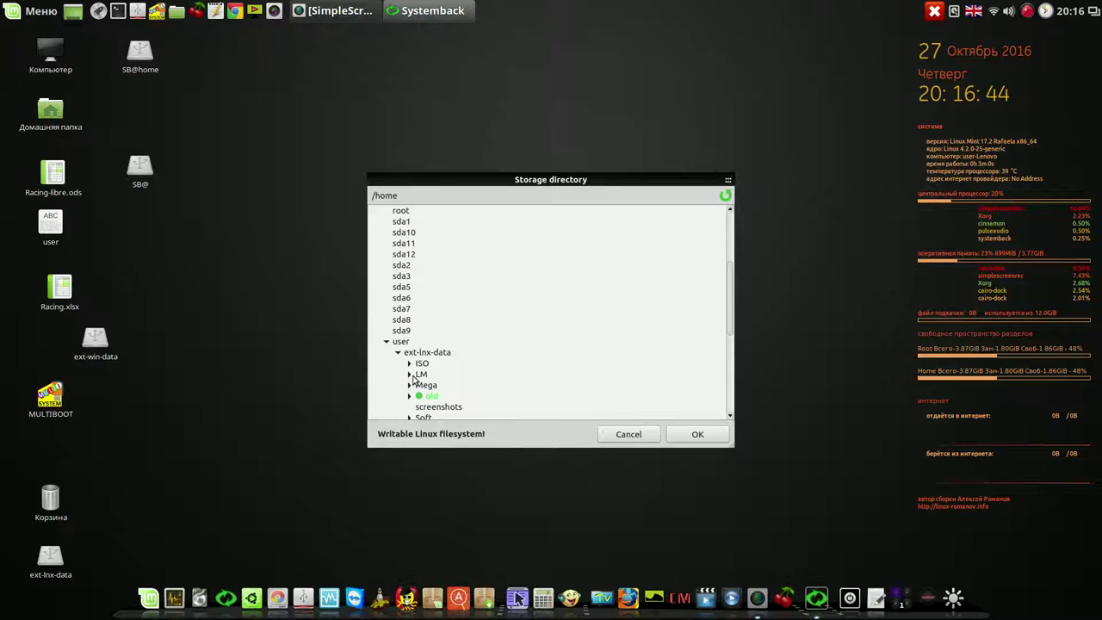
{"action": "left_click", "coordinate": [405, 373]}
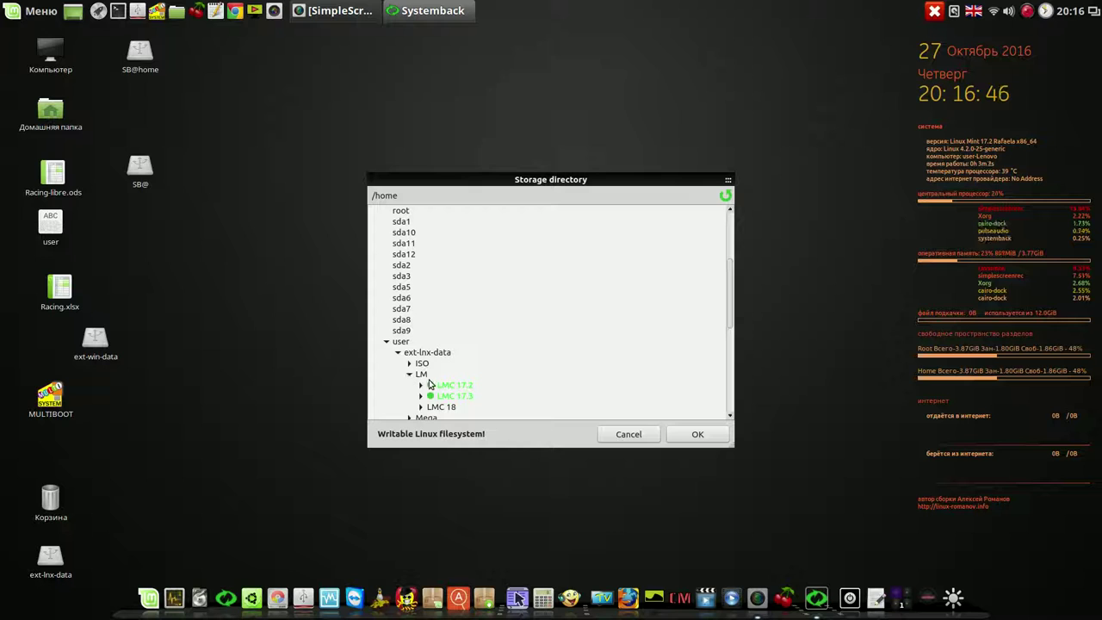
{"action": "left_click", "coordinate": [433, 388]}
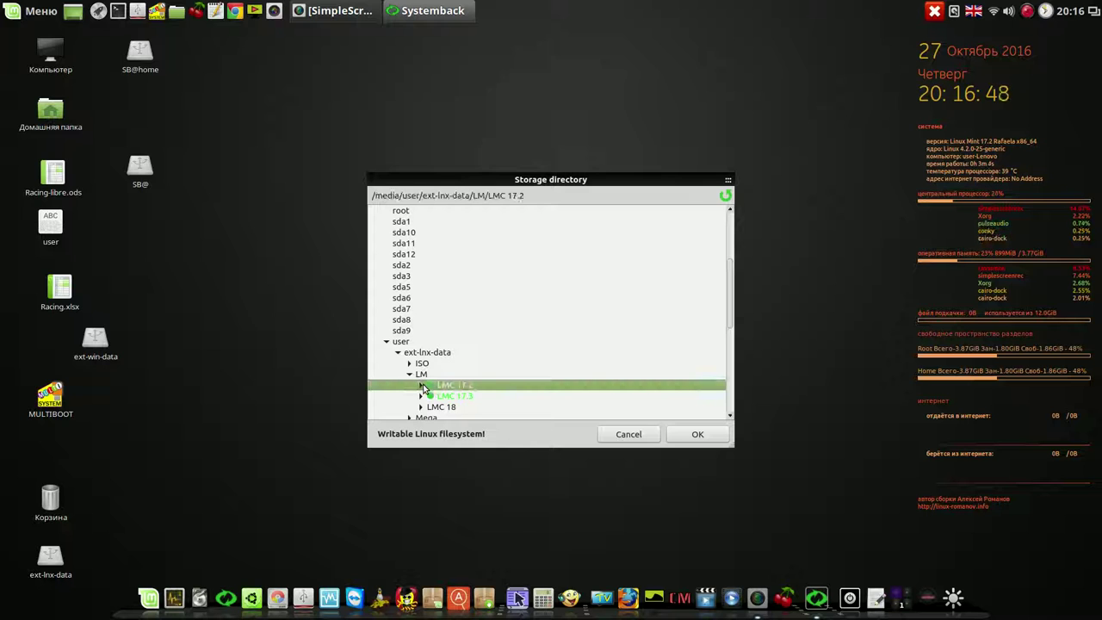
{"action": "left_click", "coordinate": [420, 387]}
{"action": "left_click", "coordinate": [420, 388]}
{"action": "left_click", "coordinate": [700, 435]}
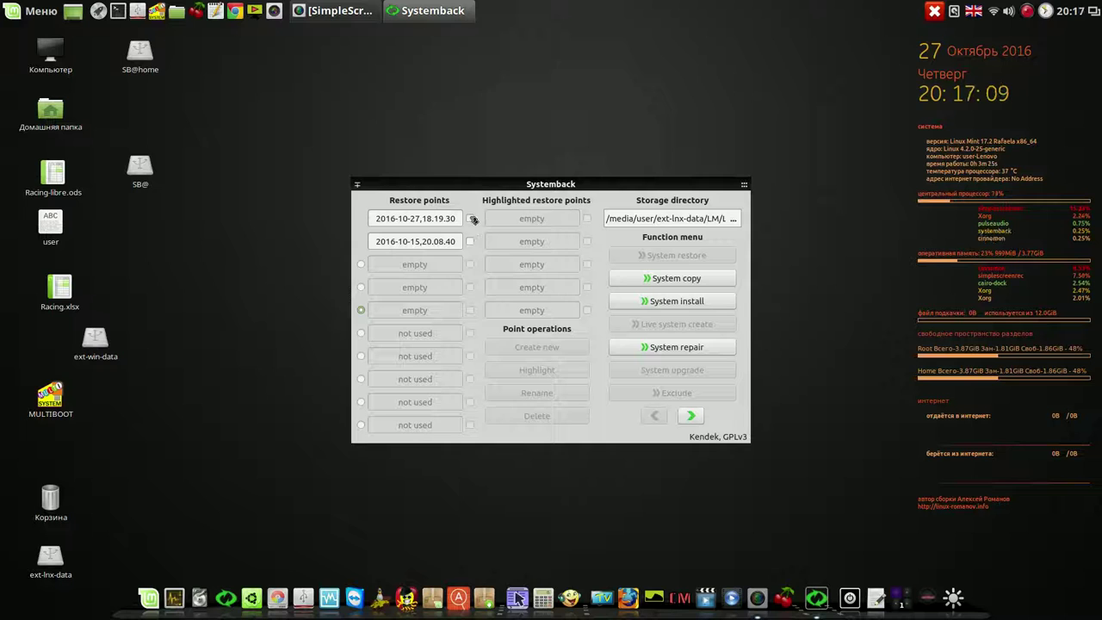
- Start a system copy from restore point 2016-10-27,18.19.30 and assign mount point / to /dev/sda1 as ext4 with formatting
{"action": "left_click", "coordinate": [471, 218]}
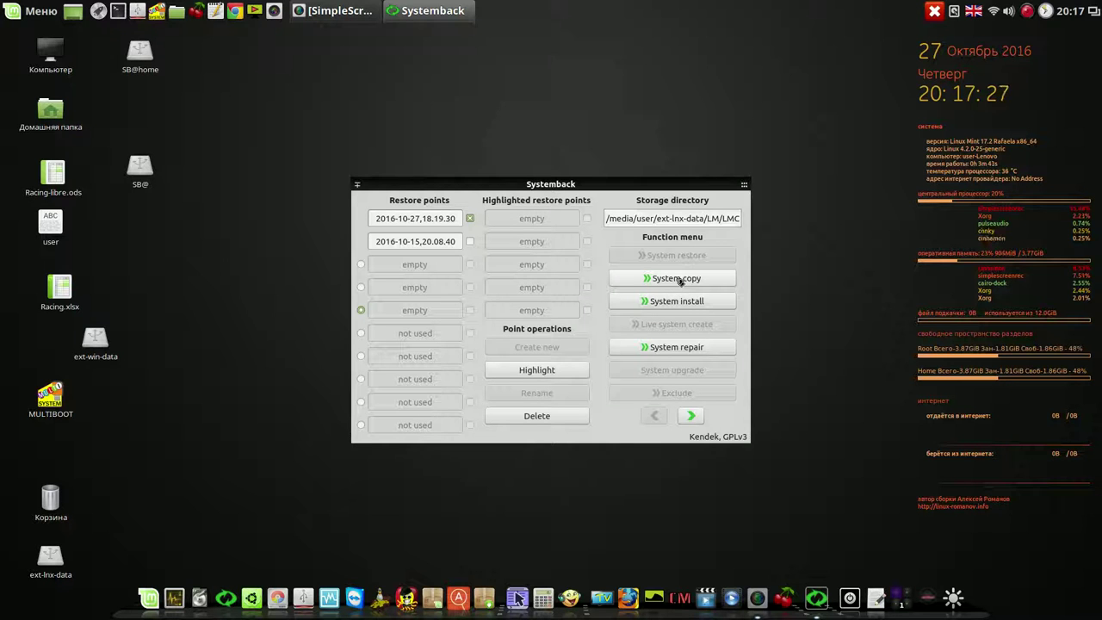
{"action": "left_click", "coordinate": [680, 280]}
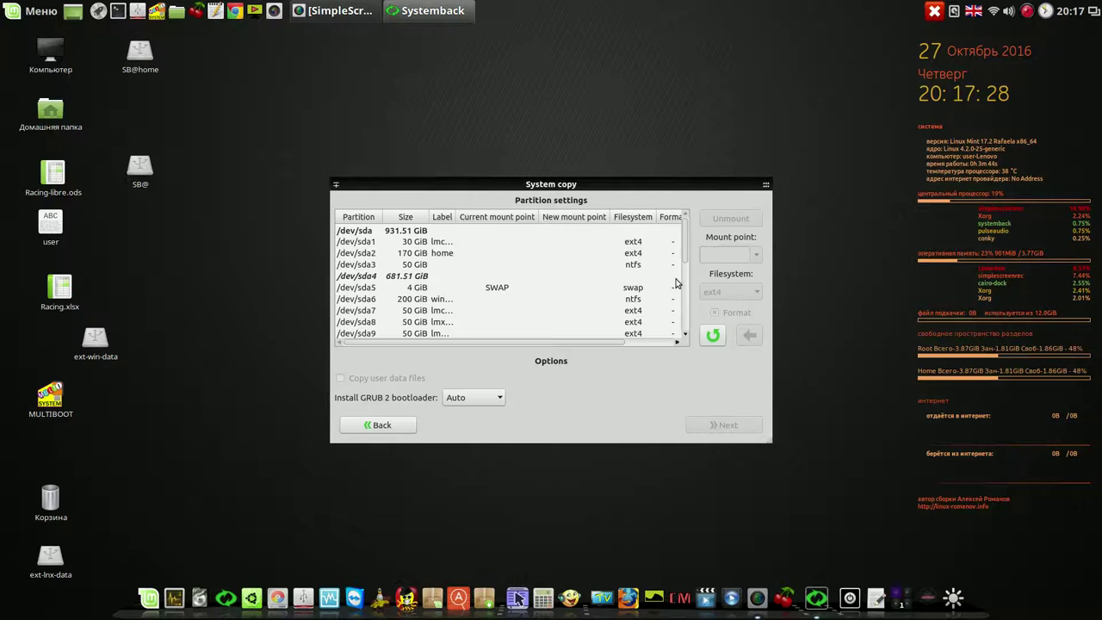
{"action": "left_click", "coordinate": [415, 244]}
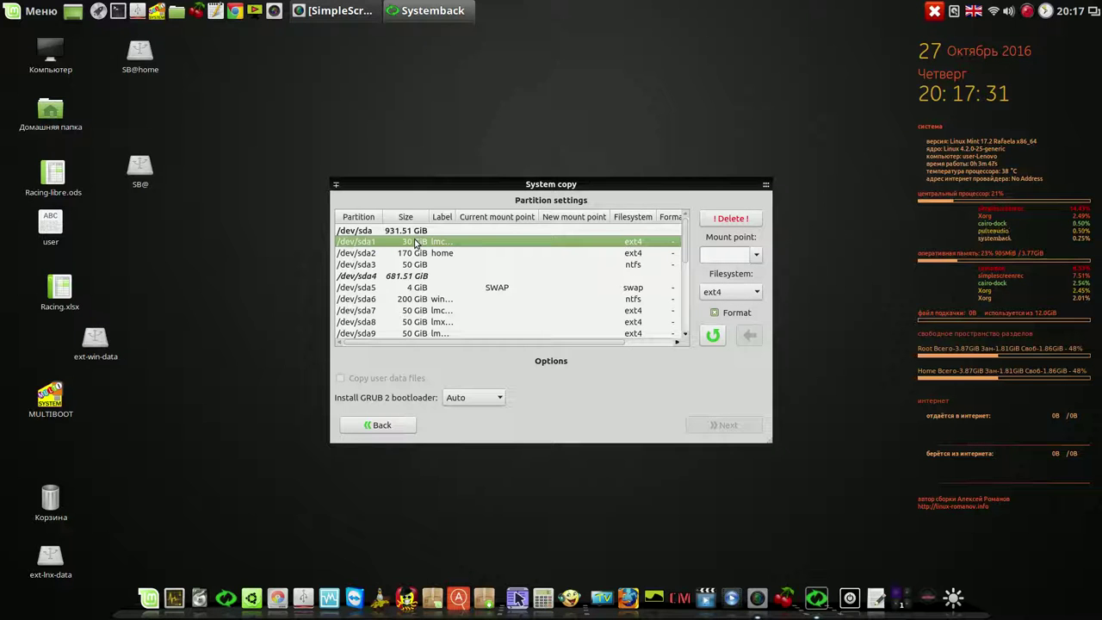
{"action": "left_click", "coordinate": [756, 255]}
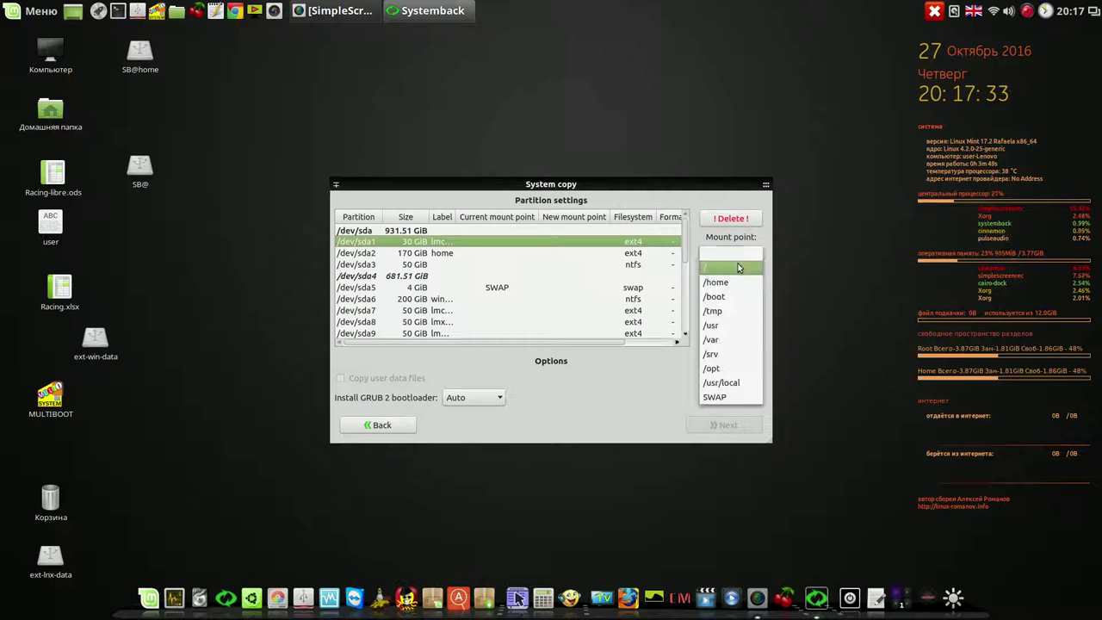
{"action": "left_click", "coordinate": [739, 266]}
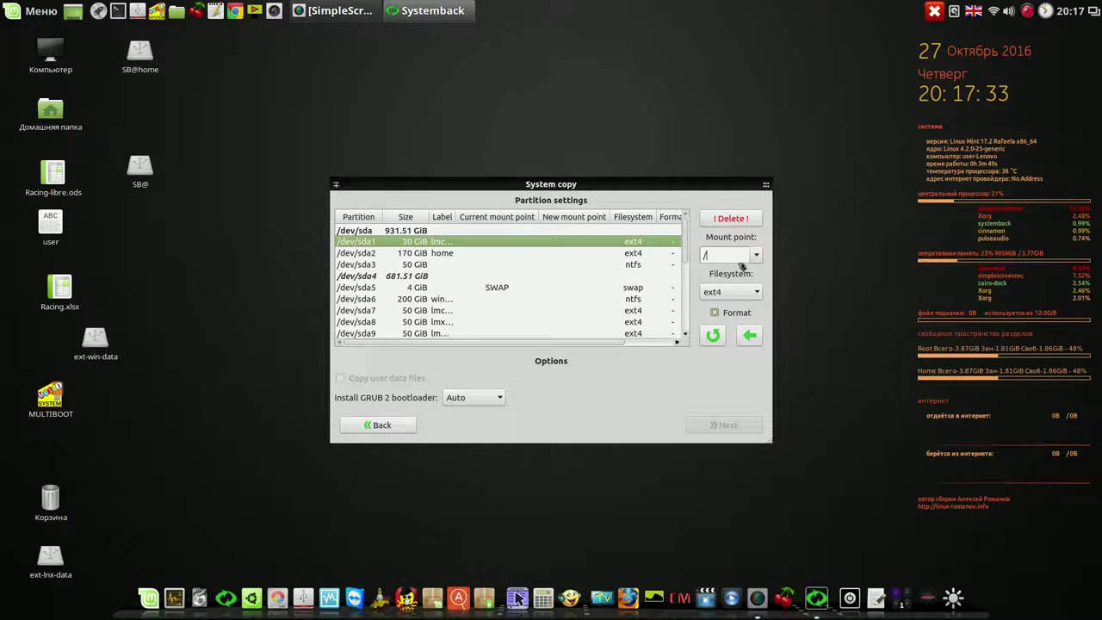
{"action": "left_click", "coordinate": [751, 336]}
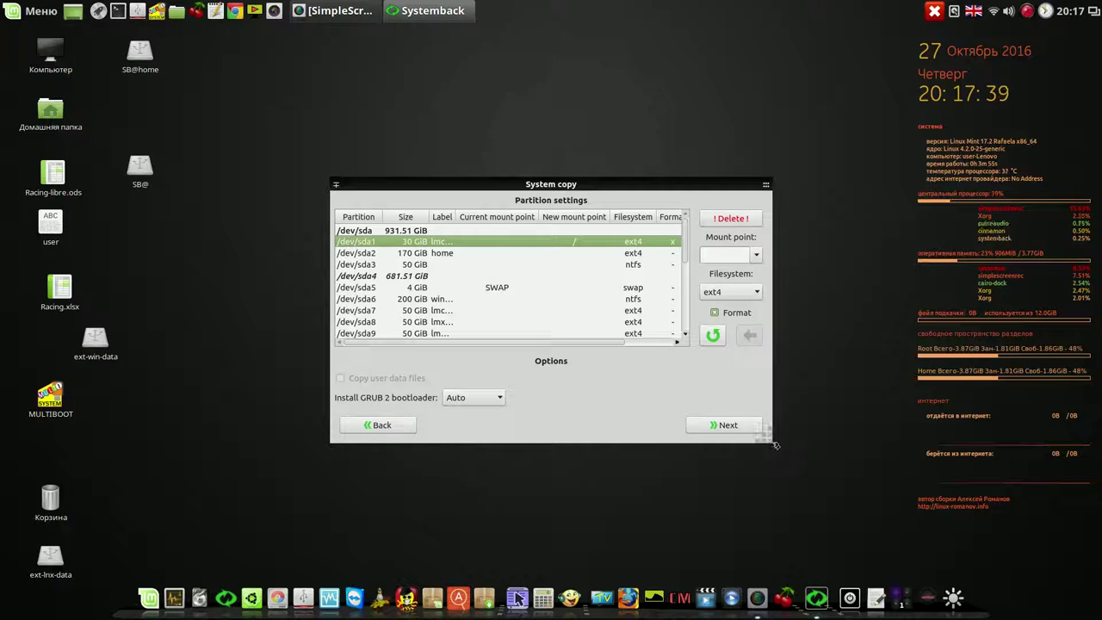
- Widen the System copy window and assign mount point /home to /dev/sda2 as ext4 with formatting
{"action": "left_click_drag", "start_coordinate": [772, 442], "coordinate": [944, 465]}
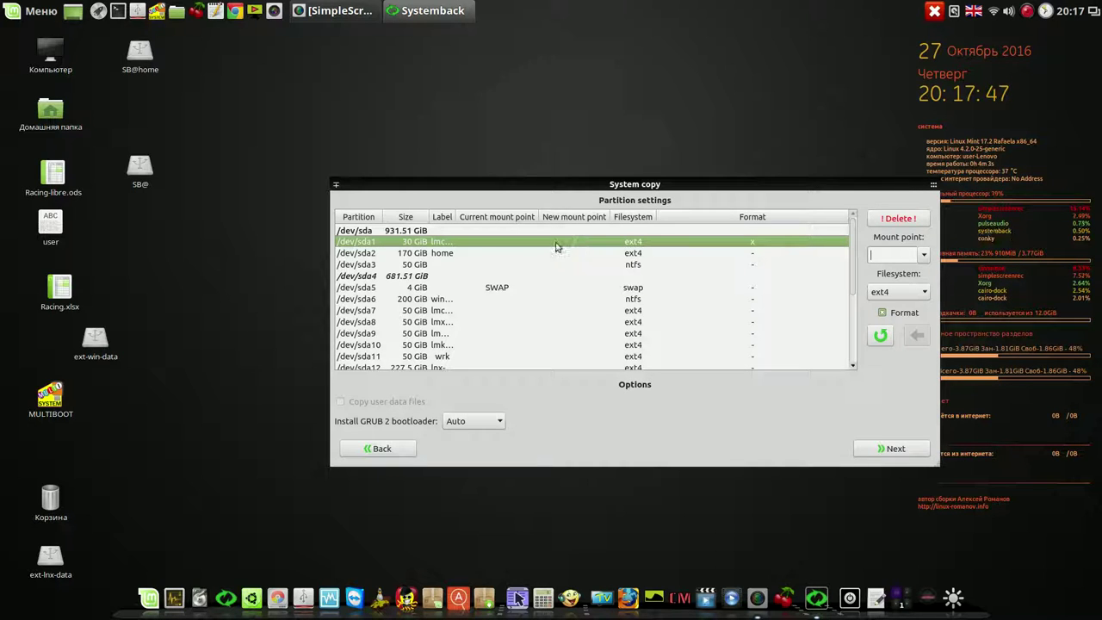
{"action": "left_click", "coordinate": [432, 254]}
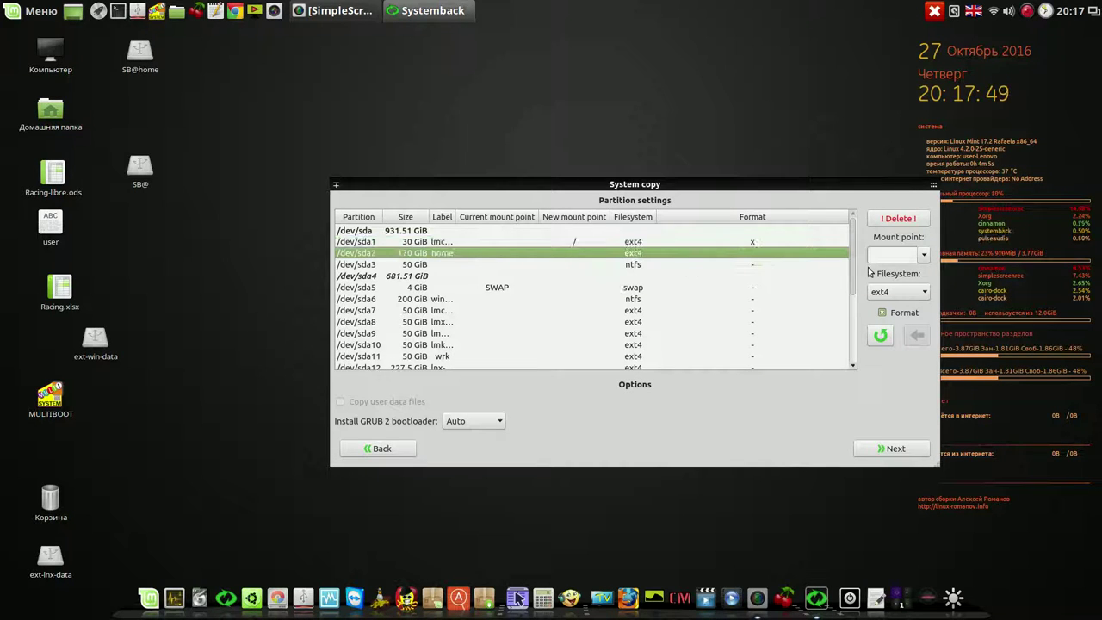
{"action": "left_click", "coordinate": [924, 256]}
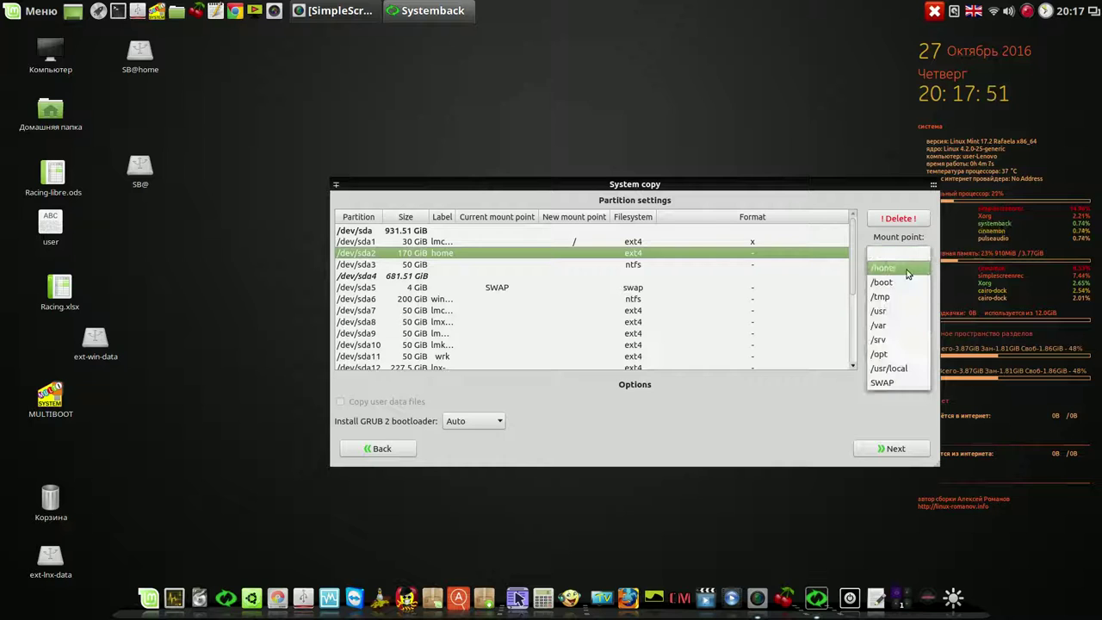
{"action": "left_click", "coordinate": [906, 276]}
{"action": "left_click", "coordinate": [918, 338]}
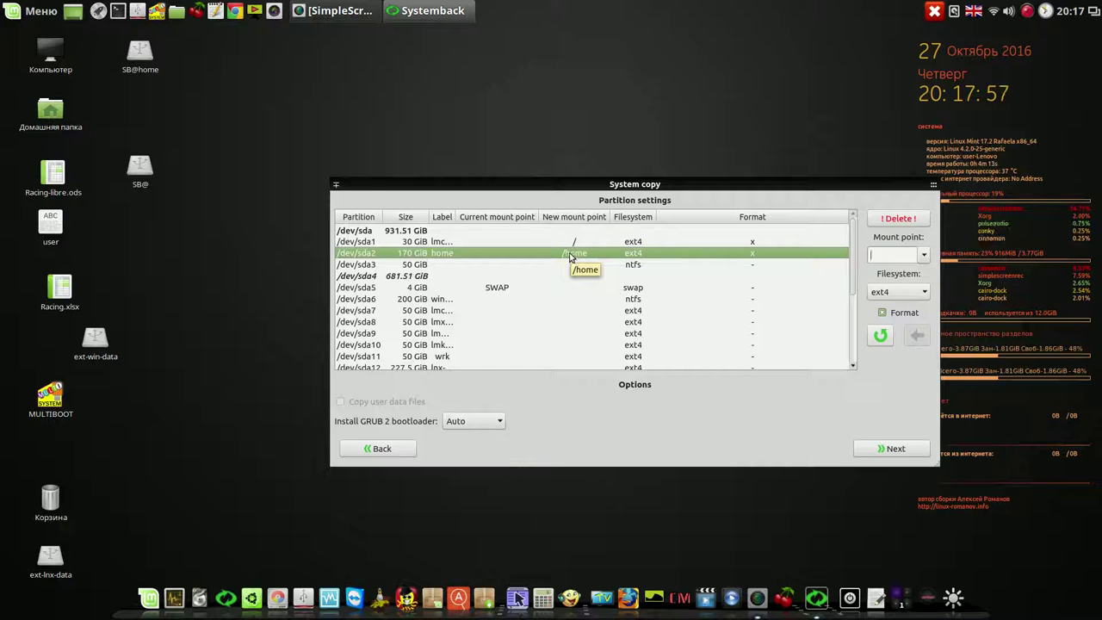
- Assign the SWAP mount point to /dev/sda5 and start copying the system
{"action": "left_click", "coordinate": [411, 292]}
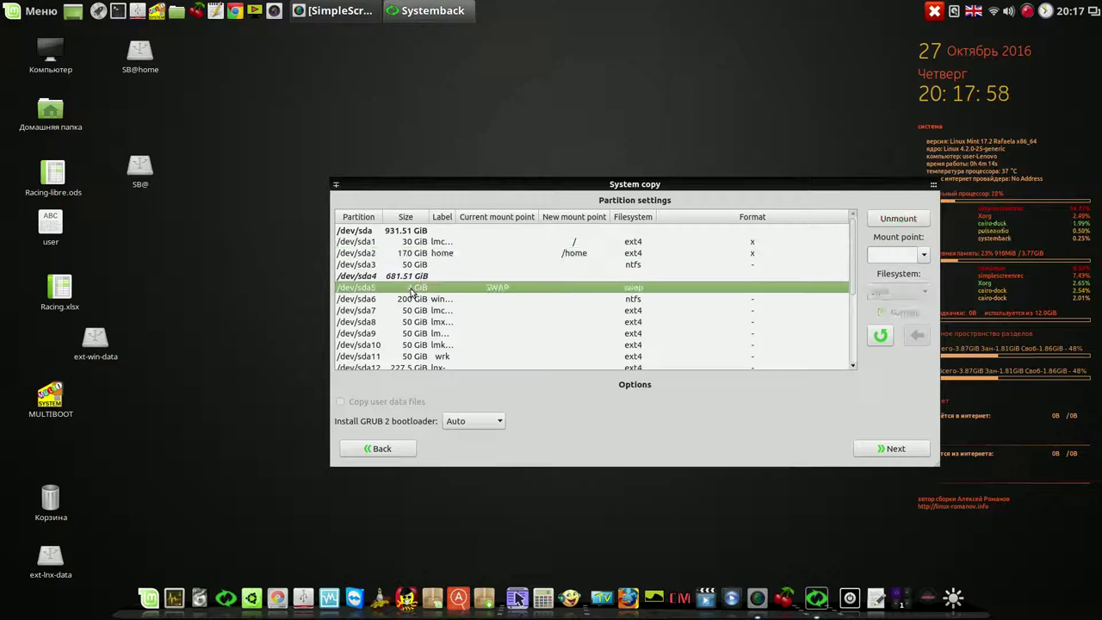
{"action": "left_click", "coordinate": [923, 254]}
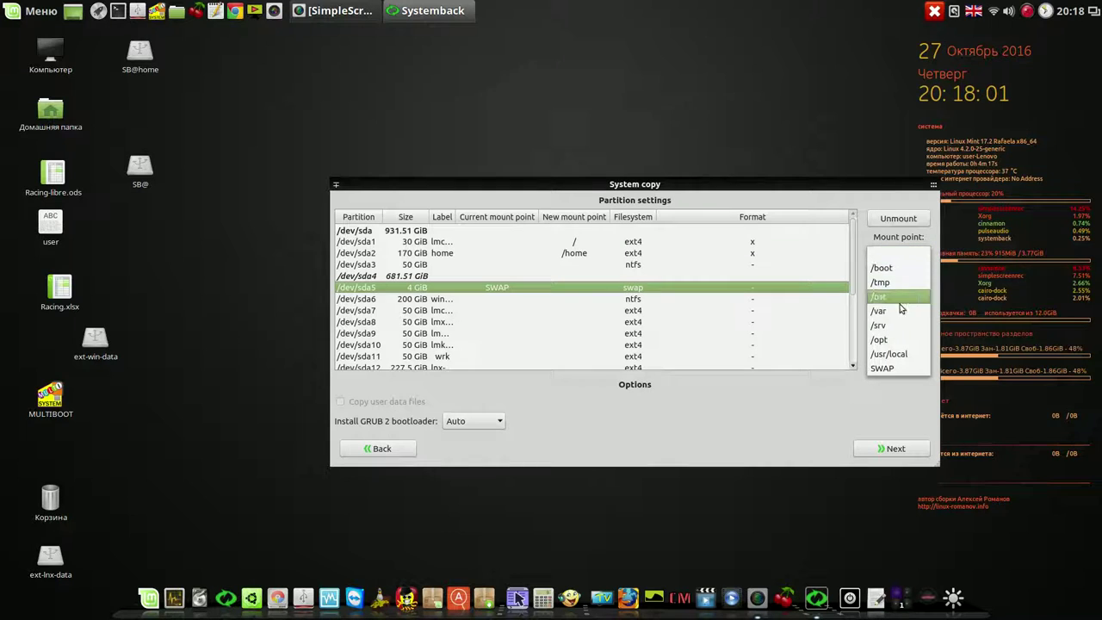
{"action": "left_click", "coordinate": [889, 368]}
{"action": "left_click", "coordinate": [917, 336]}
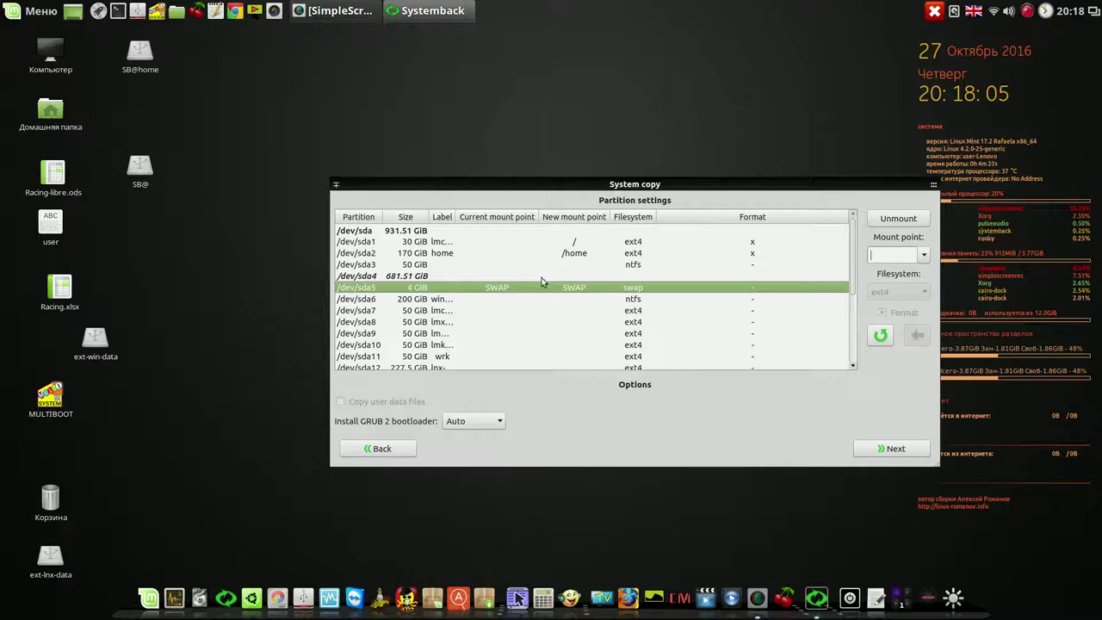
{"action": "left_click", "coordinate": [893, 448]}
{"action": "left_click", "coordinate": [743, 366]}
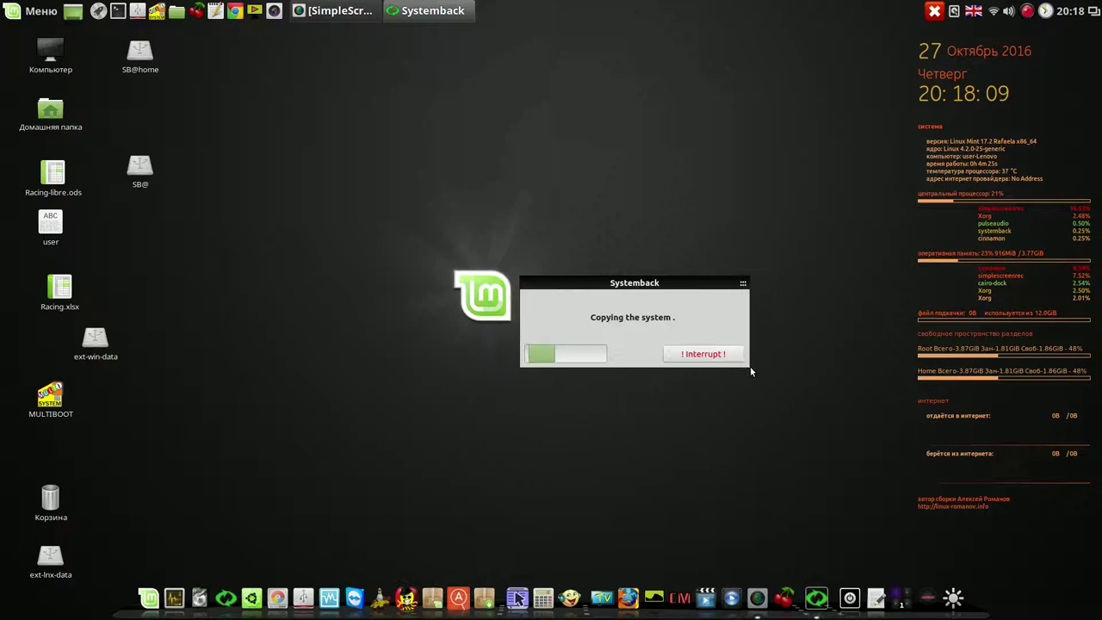
- Move the copy progress window out of the way and note the start time 20-18 in a new gedit document
{"action": "left_click_drag", "start_coordinate": [694, 284], "coordinate": [681, 77]}
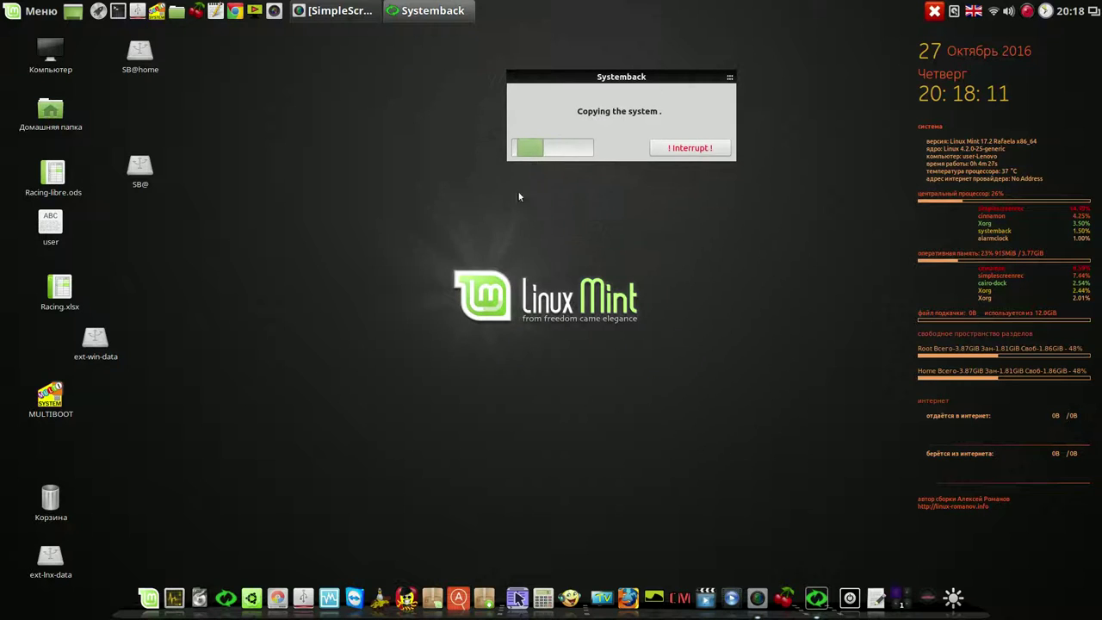
{"action": "left_click", "coordinate": [216, 10]}
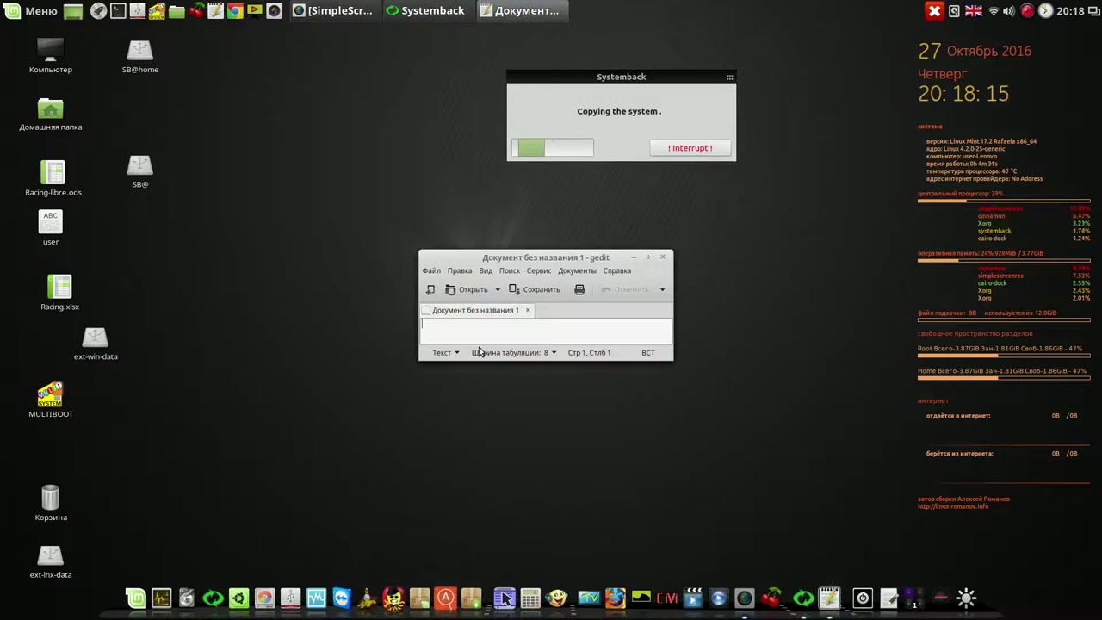
{"action": "left_click_drag", "start_coordinate": [664, 358], "coordinate": [665, 417]}
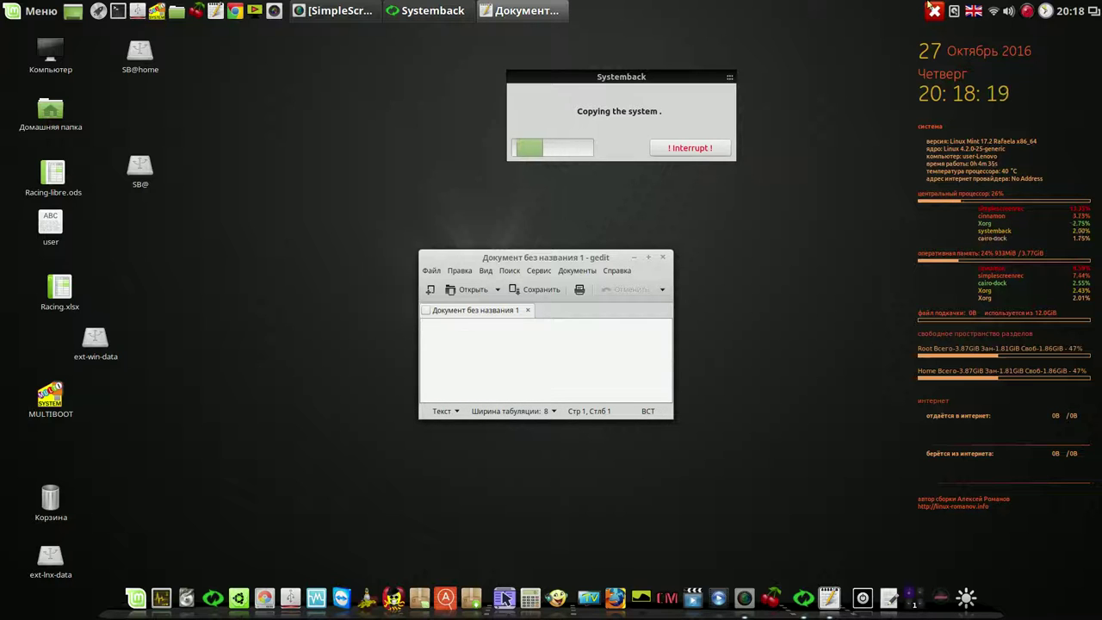
{"action": "left_click", "coordinate": [1027, 11]}
{"action": "left_click", "coordinate": [1036, 30]}
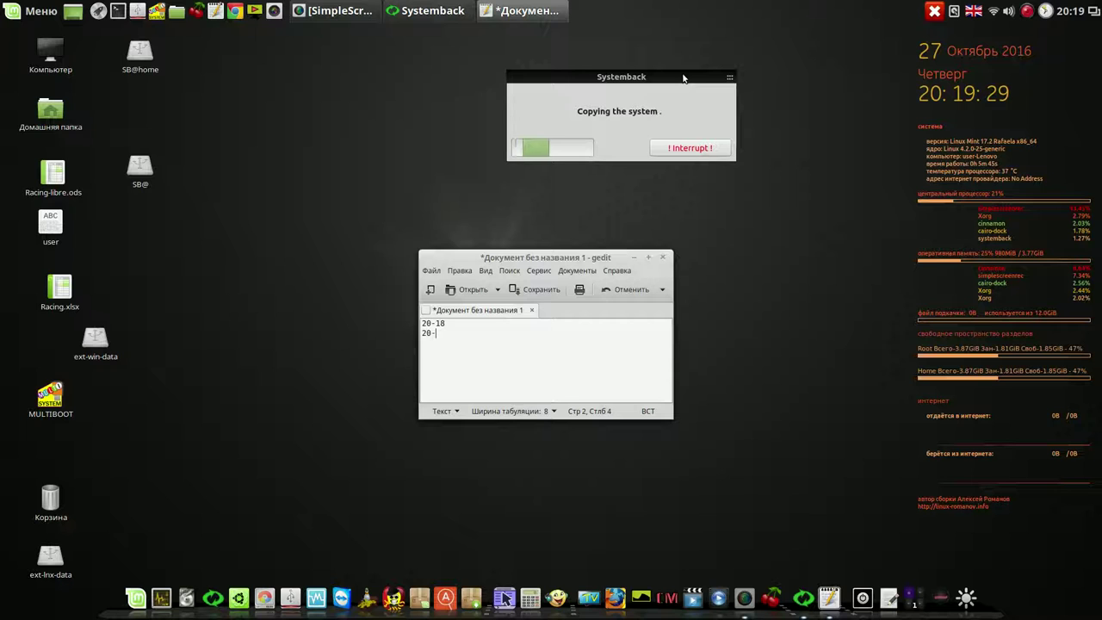
{"action": "right_click", "coordinate": [1029, 12]}
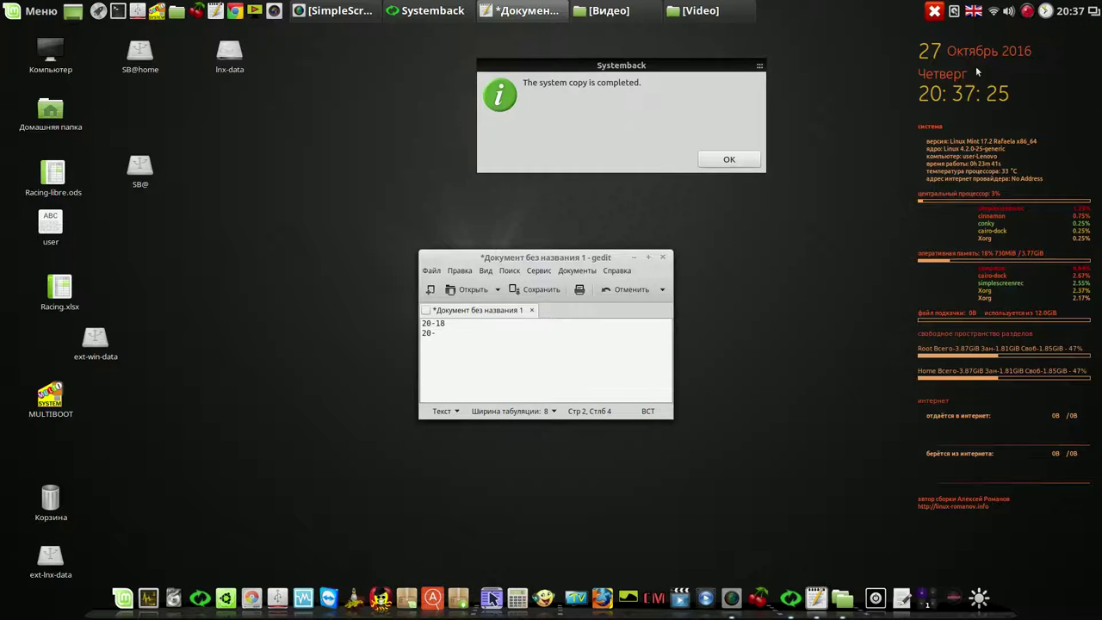
- Dismiss the system copy message and close the gedit note without saving it
{"action": "left_click", "coordinate": [736, 160]}
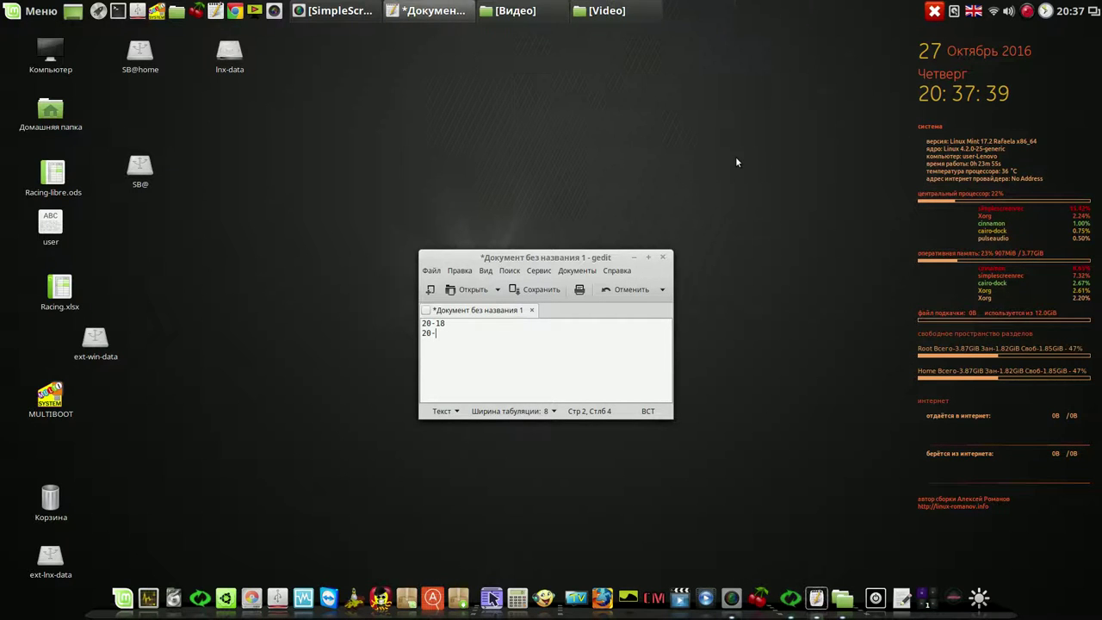
{"action": "left_click", "coordinate": [663, 258]}
{"action": "left_click", "coordinate": [458, 401]}
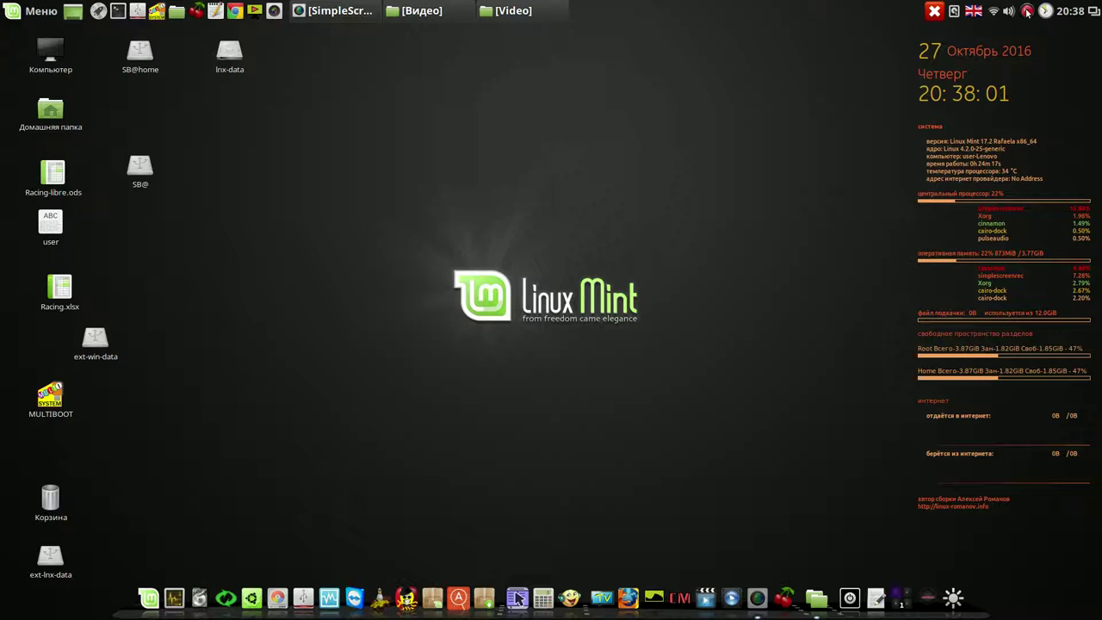
{"action": "right_click", "coordinate": [1027, 13]}
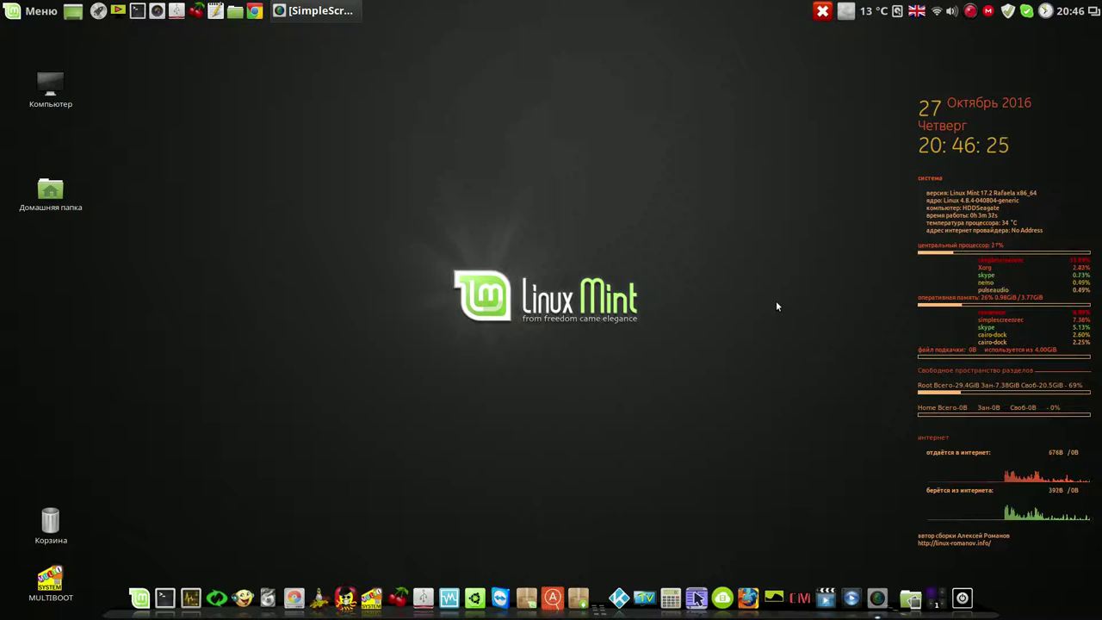
- Launch Grub Customizer and authenticate with the account password
{"action": "left_click", "coordinate": [318, 594]}
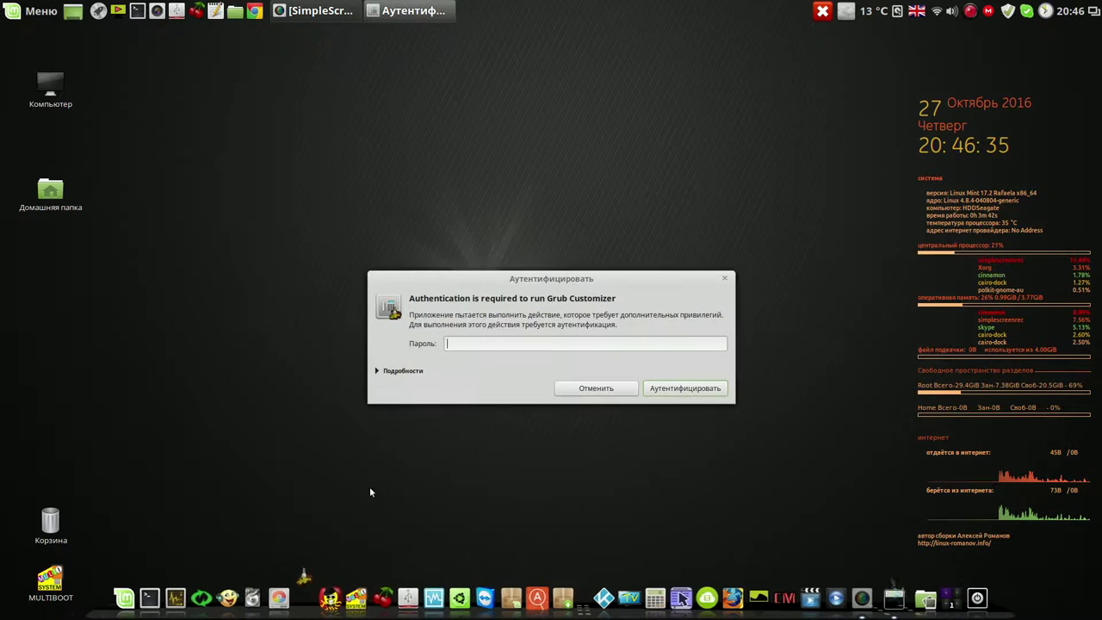
{"action": "type", "text": "*"}
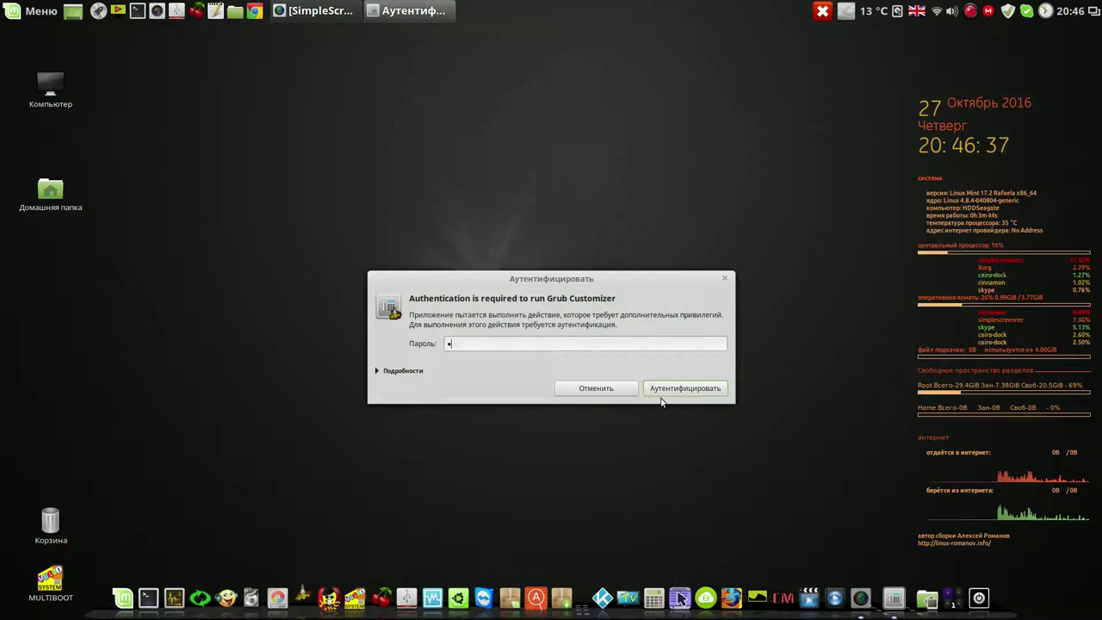
{"action": "left_click", "coordinate": [678, 389]}
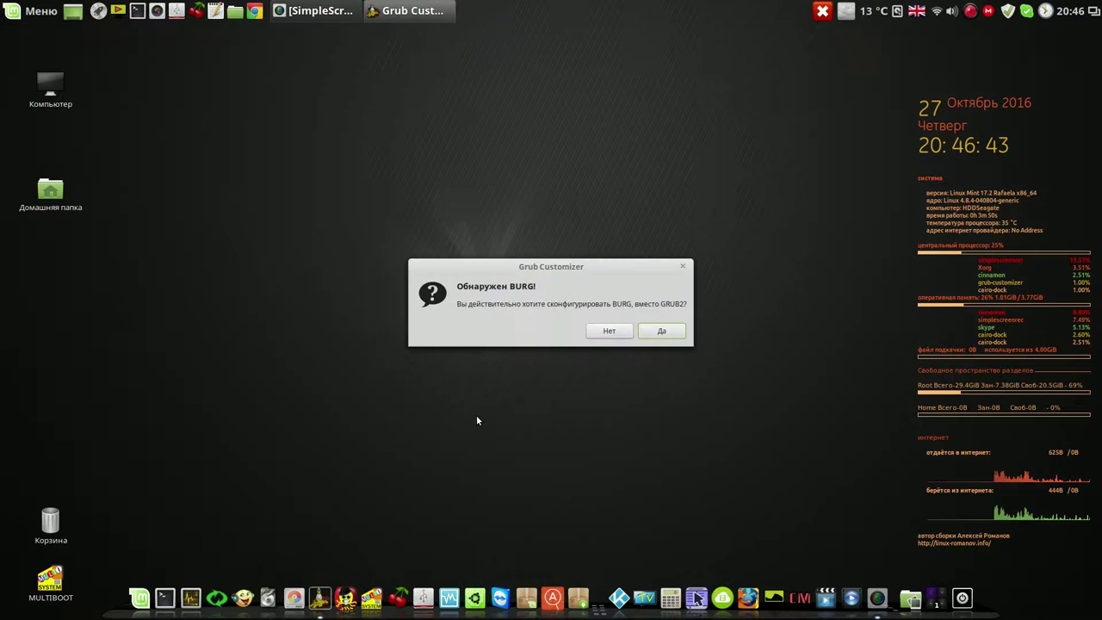
- Choose GRUB2 instead of BURG for configuration, and check the general settings before returning to the boot entry list
{"action": "left_click", "coordinate": [609, 333]}
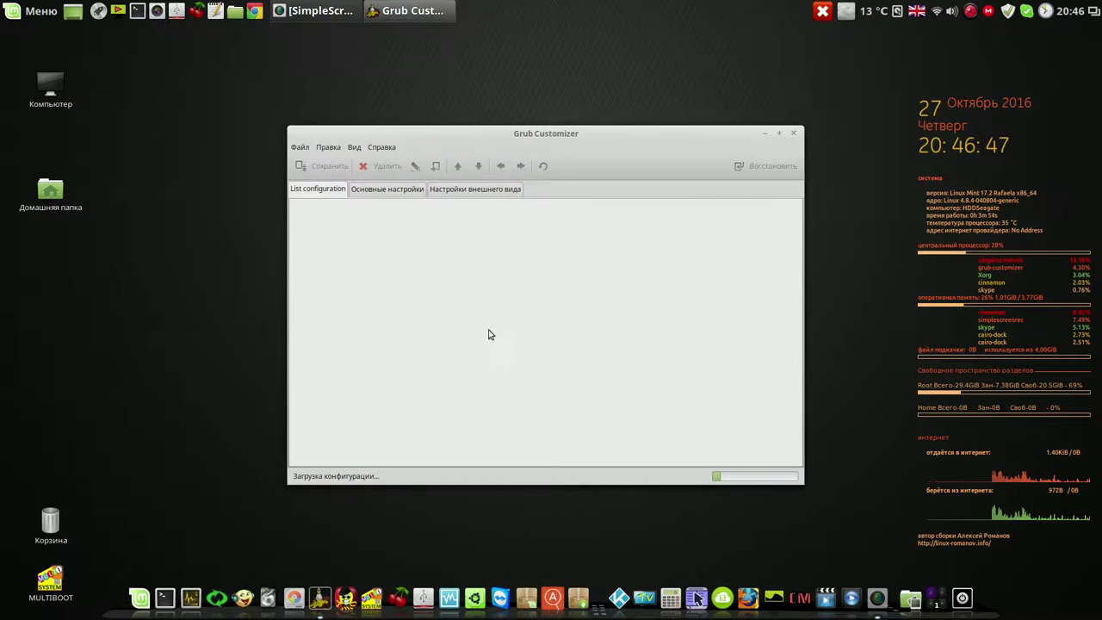
{"action": "left_click_drag", "start_coordinate": [440, 142], "coordinate": [279, 99]}
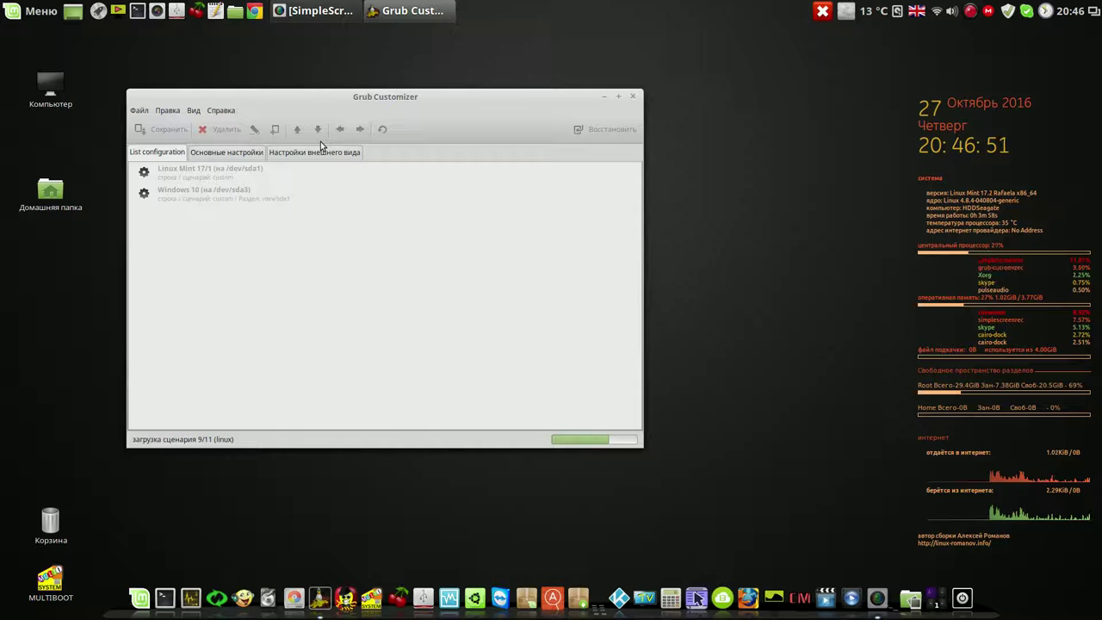
{"action": "left_click", "coordinate": [242, 152]}
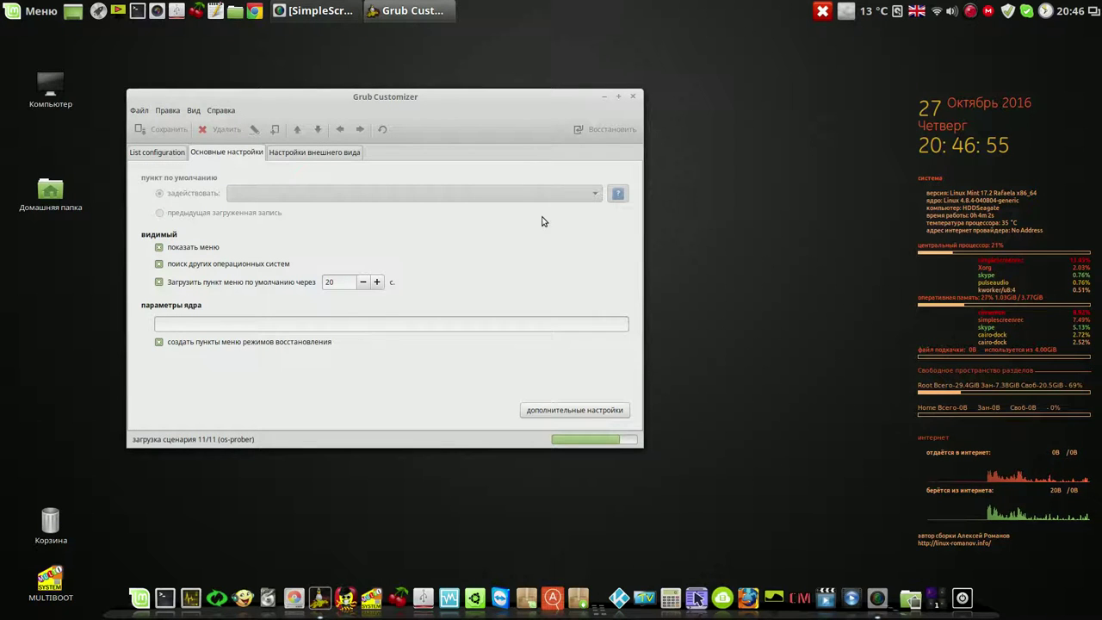
{"action": "left_click", "coordinate": [151, 152]}
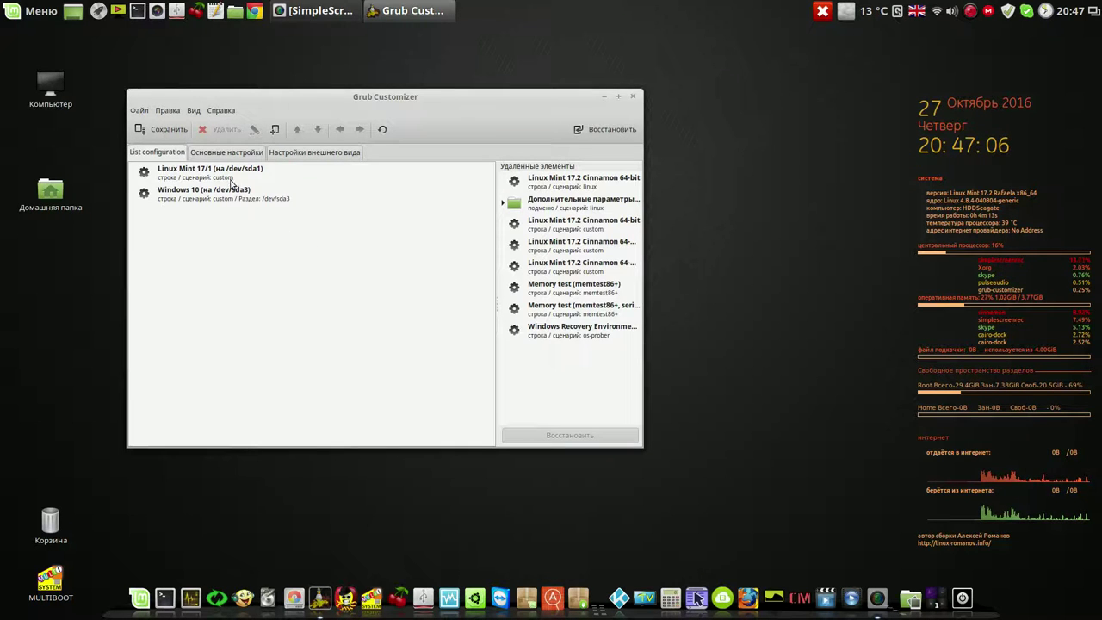
- Change the type of the Linux Mint 17/1 boot entry to Linux on partition /dev/sda1
{"action": "left_click", "coordinate": [231, 174]}
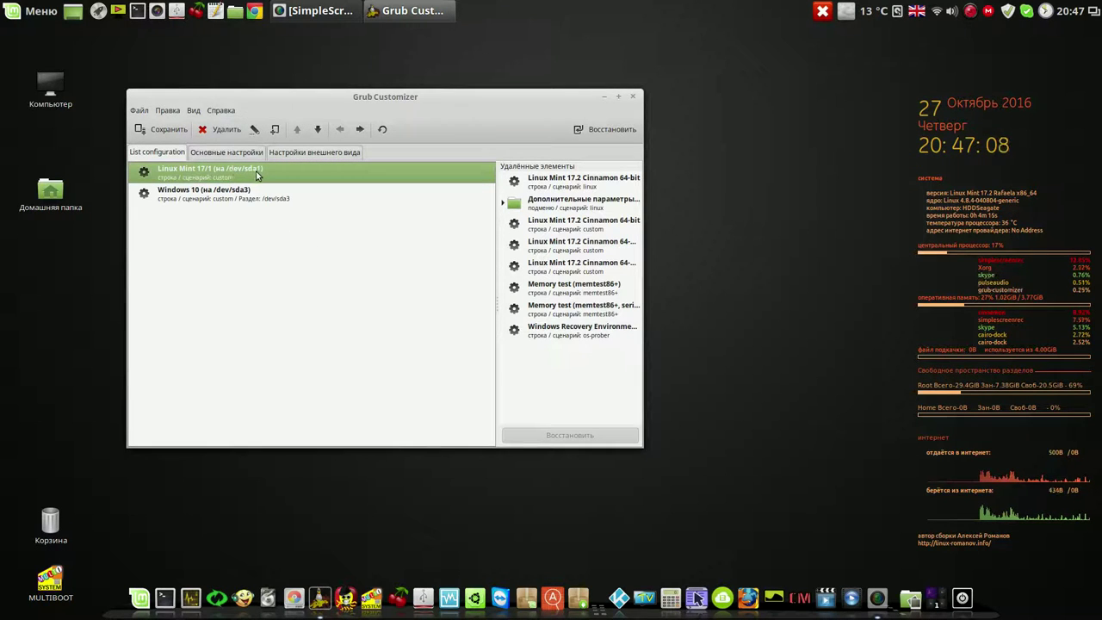
{"action": "right_click", "coordinate": [259, 171]}
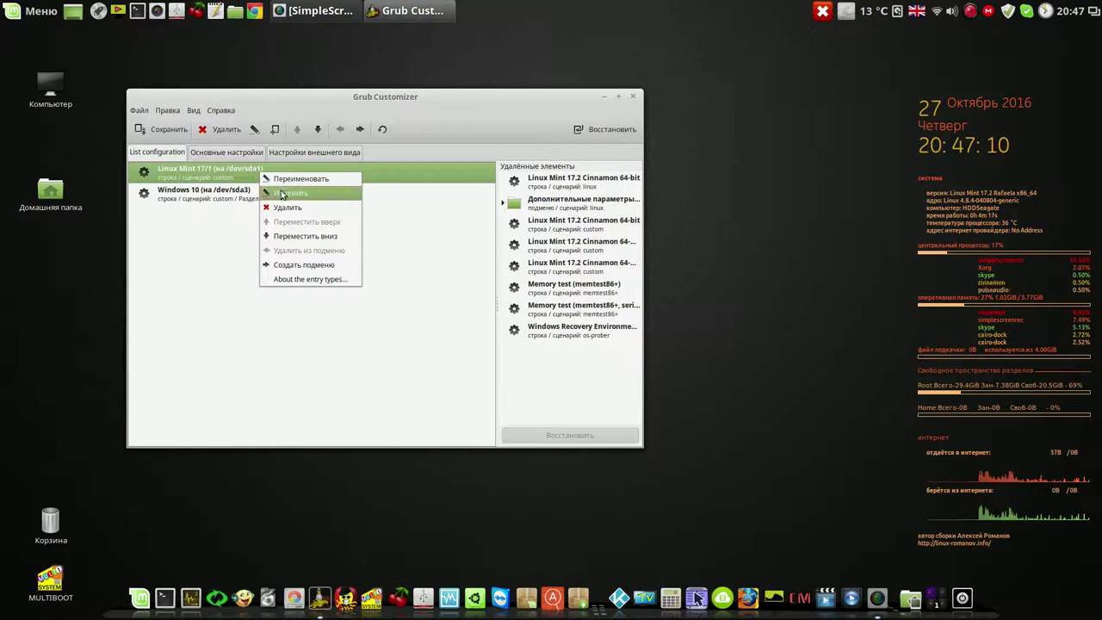
{"action": "left_click", "coordinate": [281, 192]}
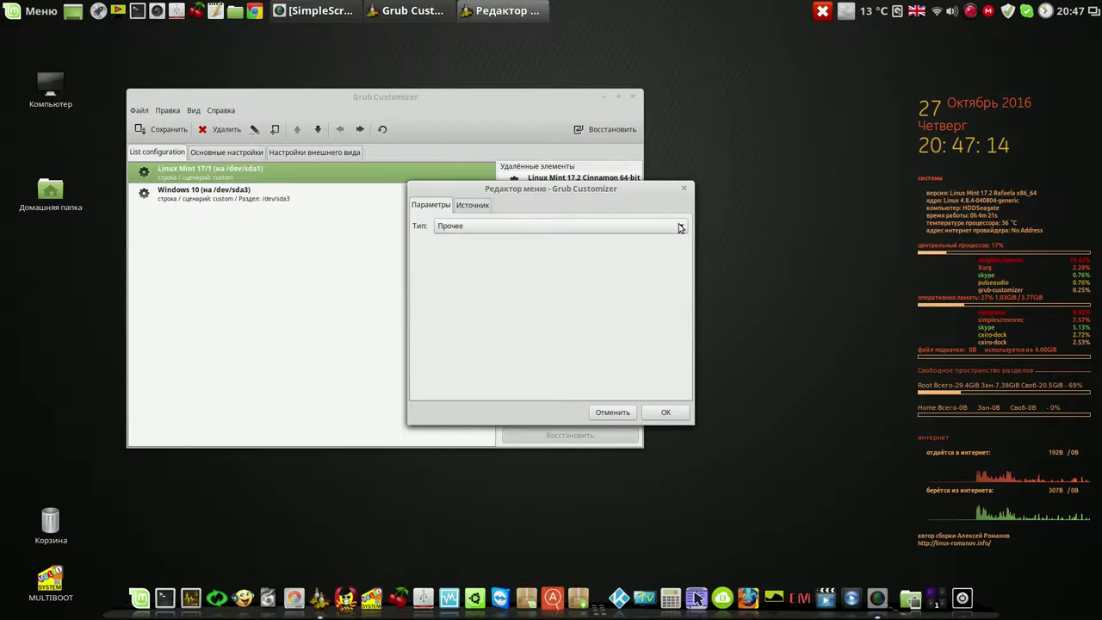
{"action": "left_click", "coordinate": [681, 228]}
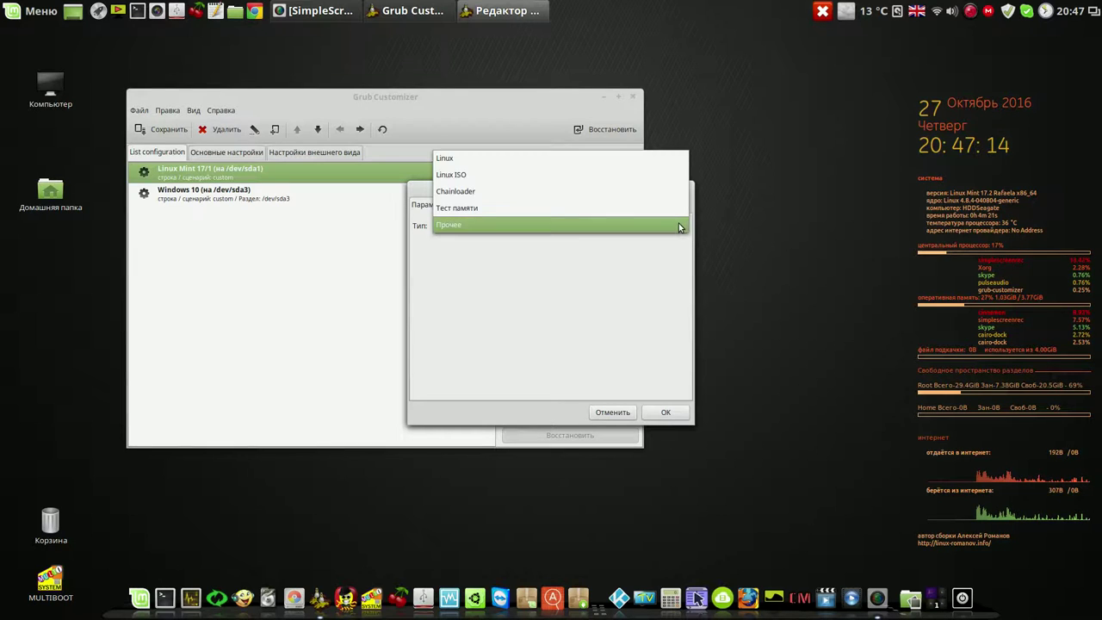
{"action": "left_click", "coordinate": [627, 164]}
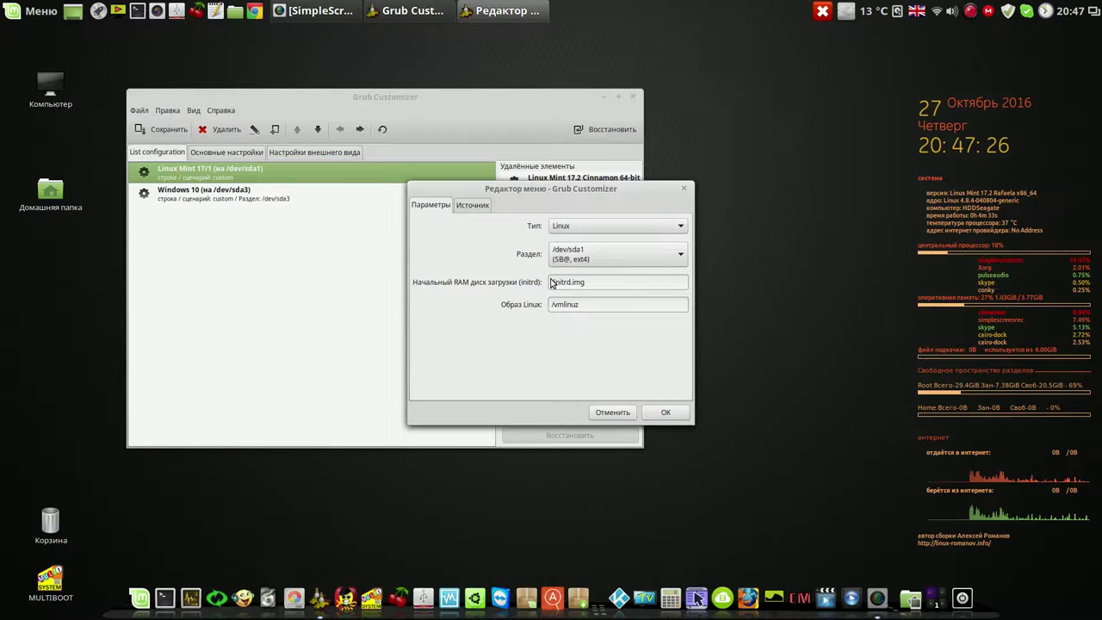
{"action": "left_click", "coordinate": [666, 411]}
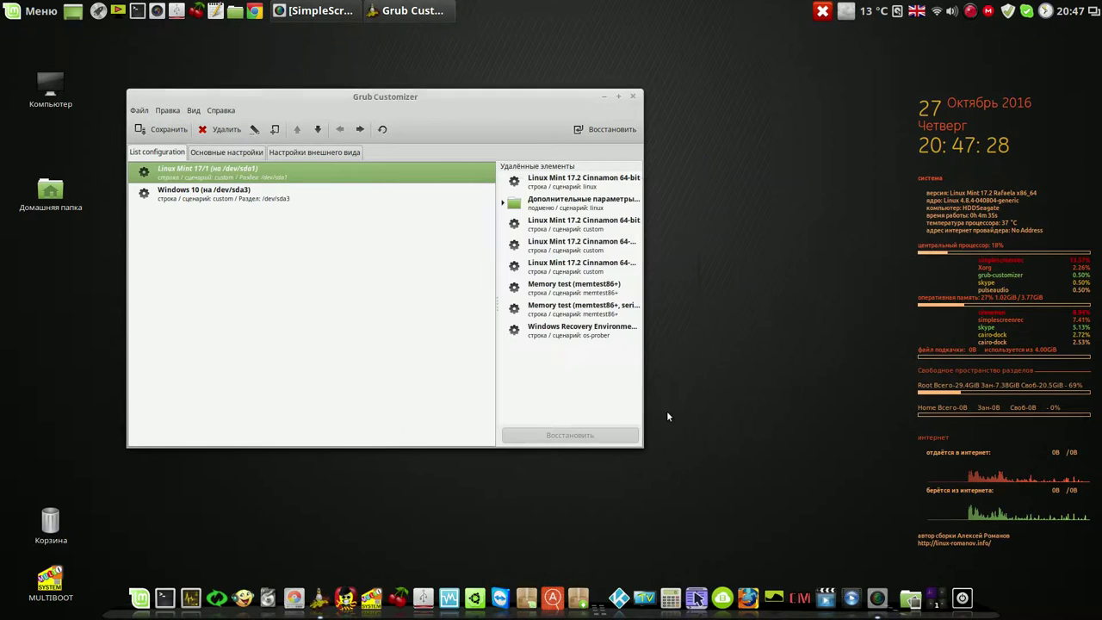
- Rename the Linux Mint boot entry to "Linux Mint 17.2 (на /dev/sda1)"
{"action": "right_click", "coordinate": [335, 169]}
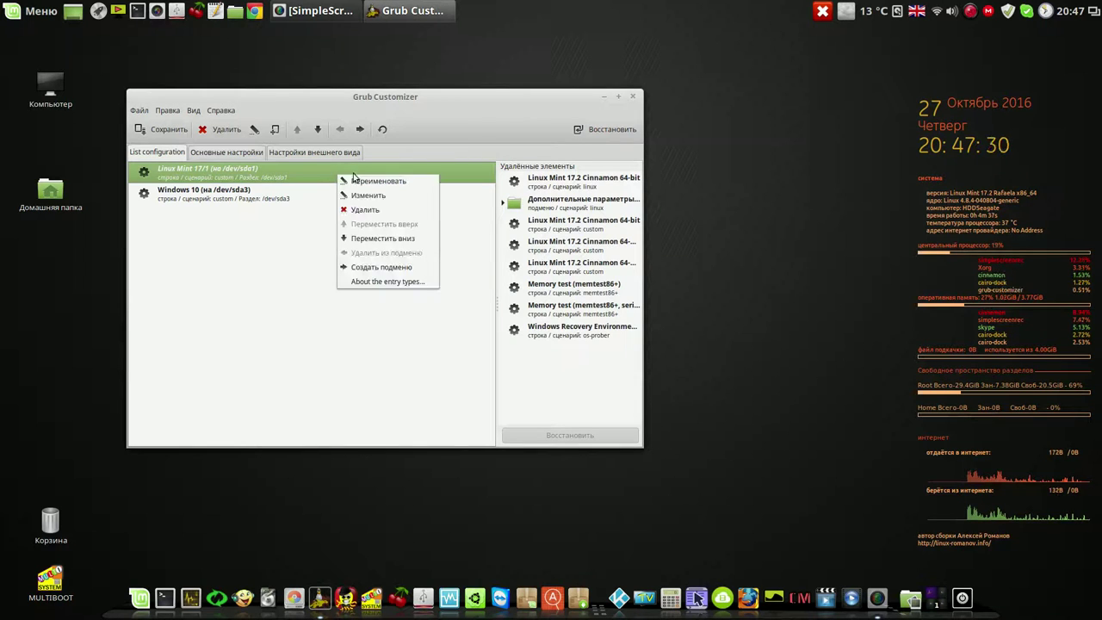
{"action": "left_click", "coordinate": [356, 181]}
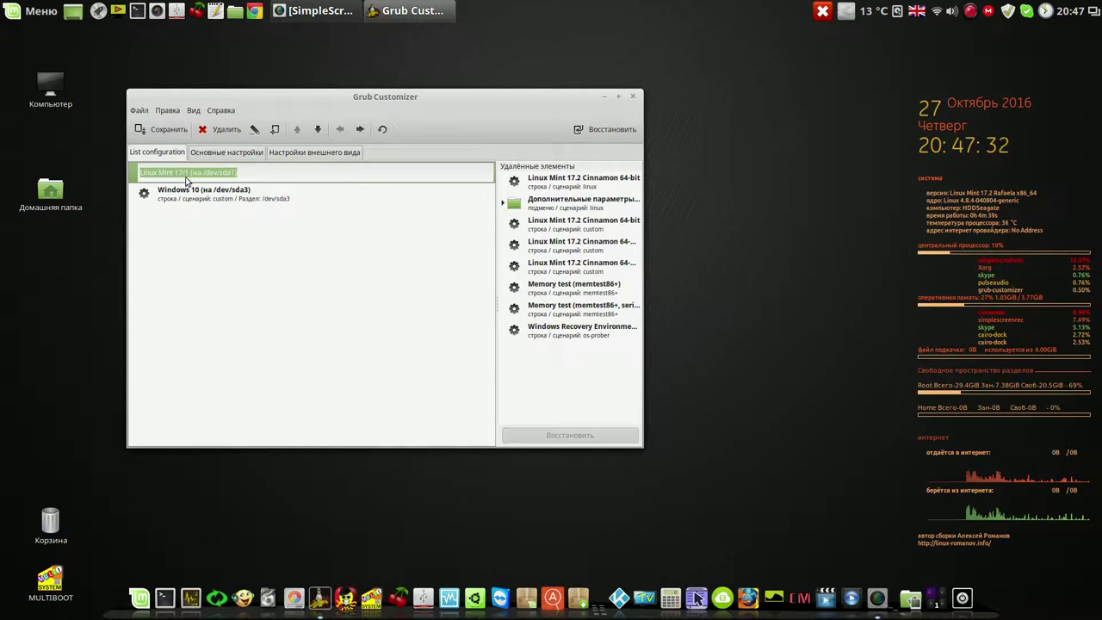
{"action": "key", "text": "Return"}
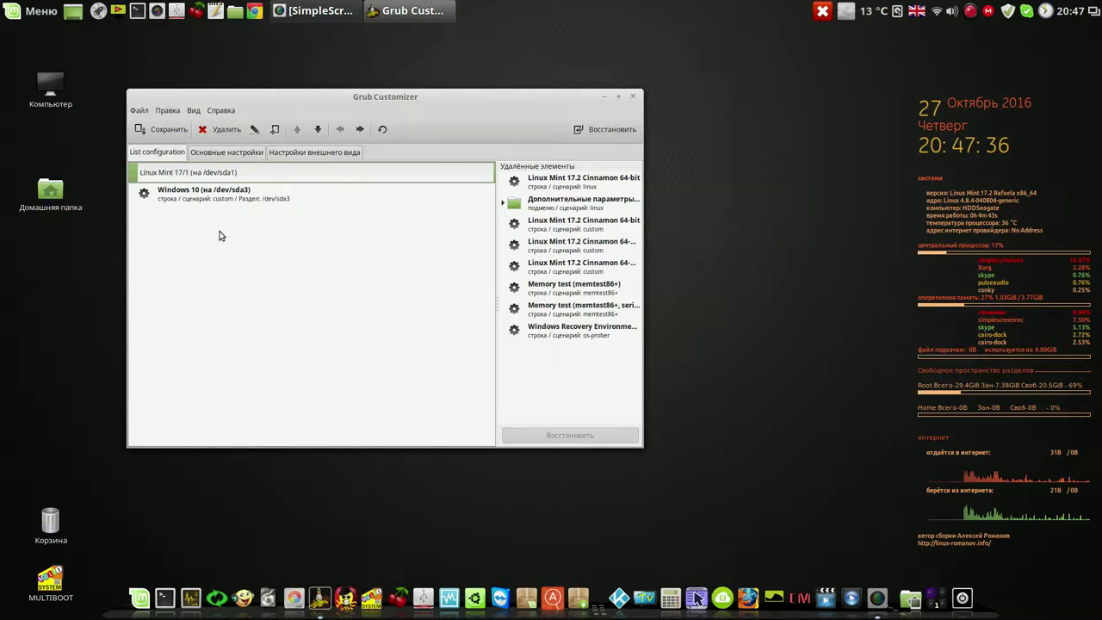
{"action": "key", "text": "BackSpace"}
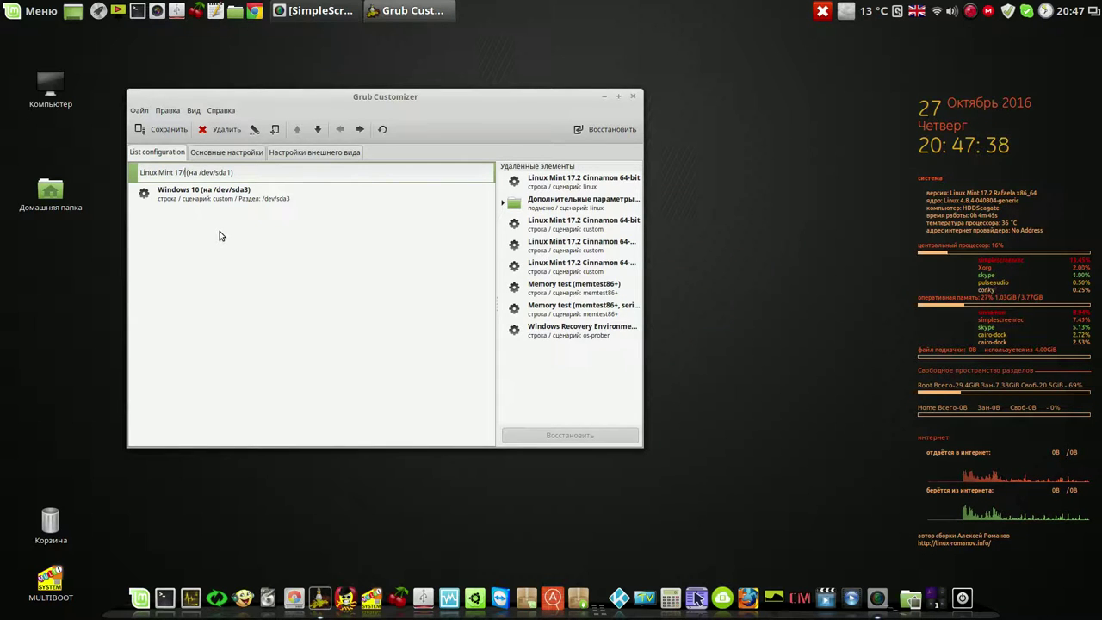
{"action": "key", "text": "BackSpace"}
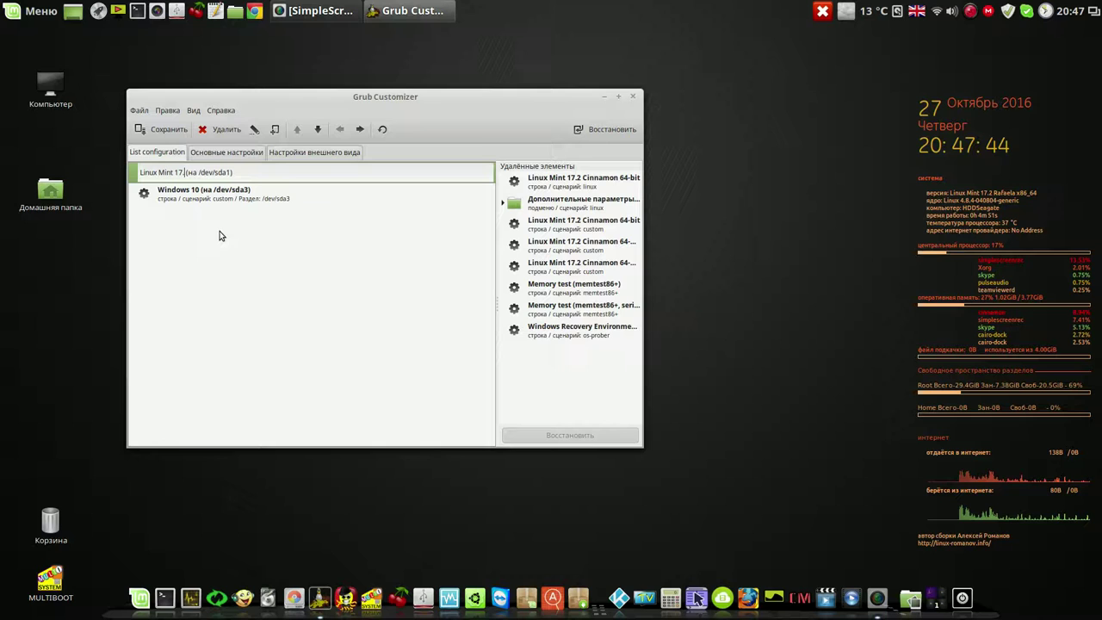
{"action": "type", "text": ".2"}
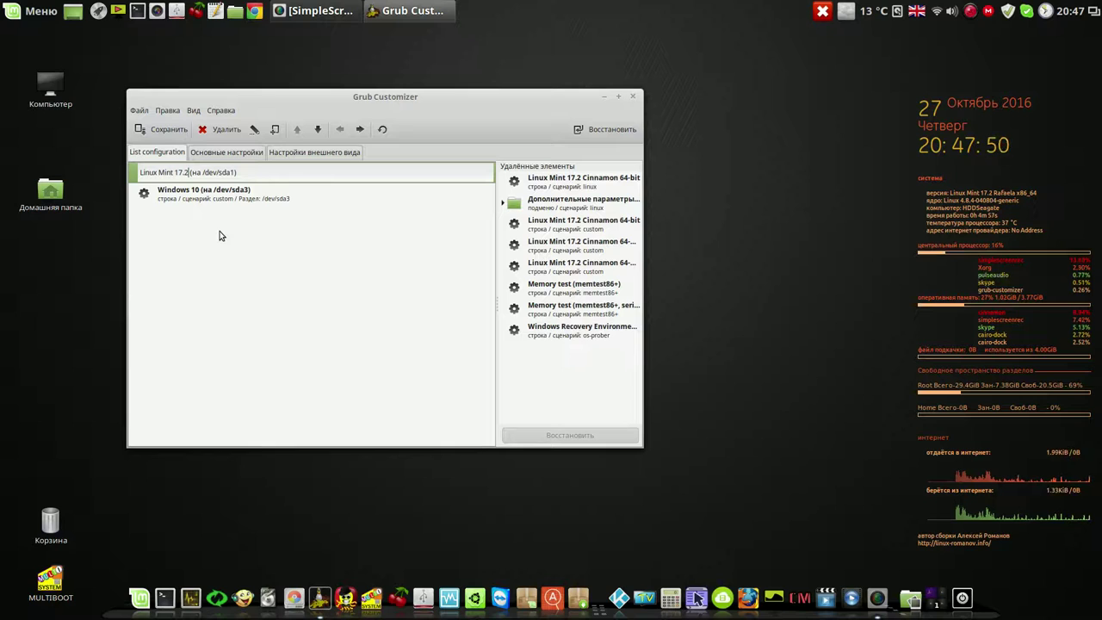
{"action": "key", "text": "Return"}
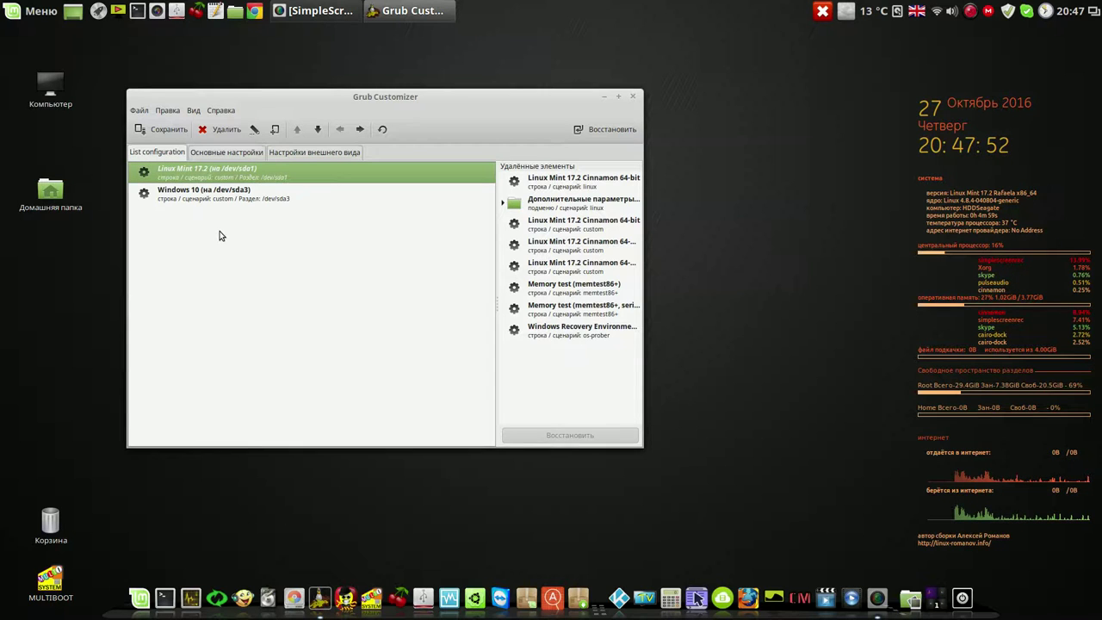
- Check the type and partition parameters of the Windows 10 boot entry without changing them
{"action": "left_click", "coordinate": [250, 192]}
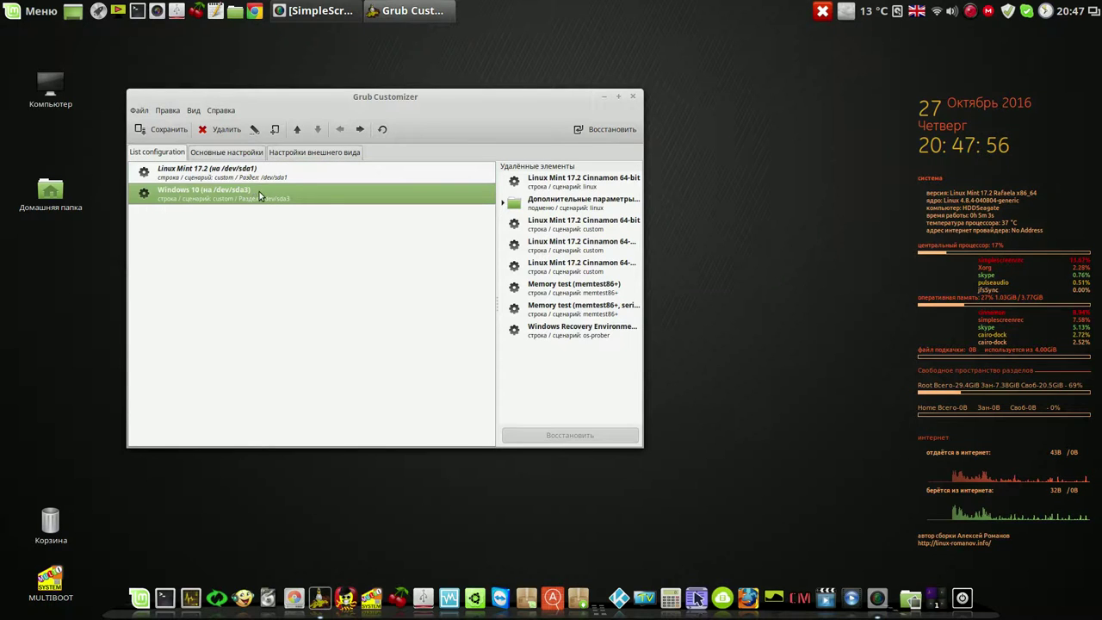
{"action": "right_click", "coordinate": [259, 191]}
{"action": "left_click", "coordinate": [285, 216]}
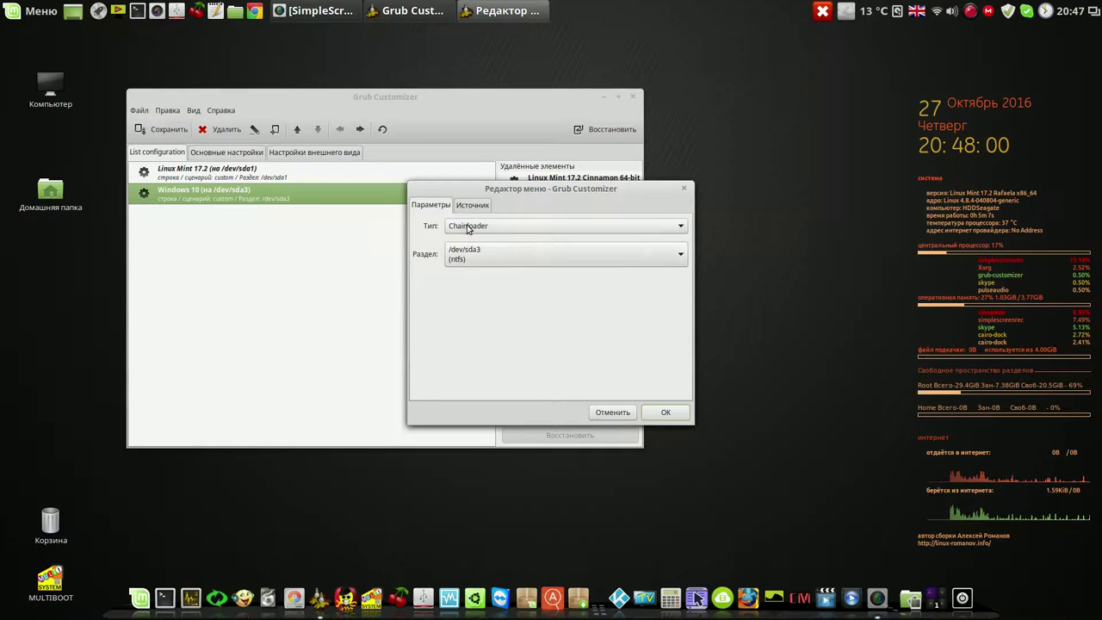
{"action": "left_click", "coordinate": [614, 414]}
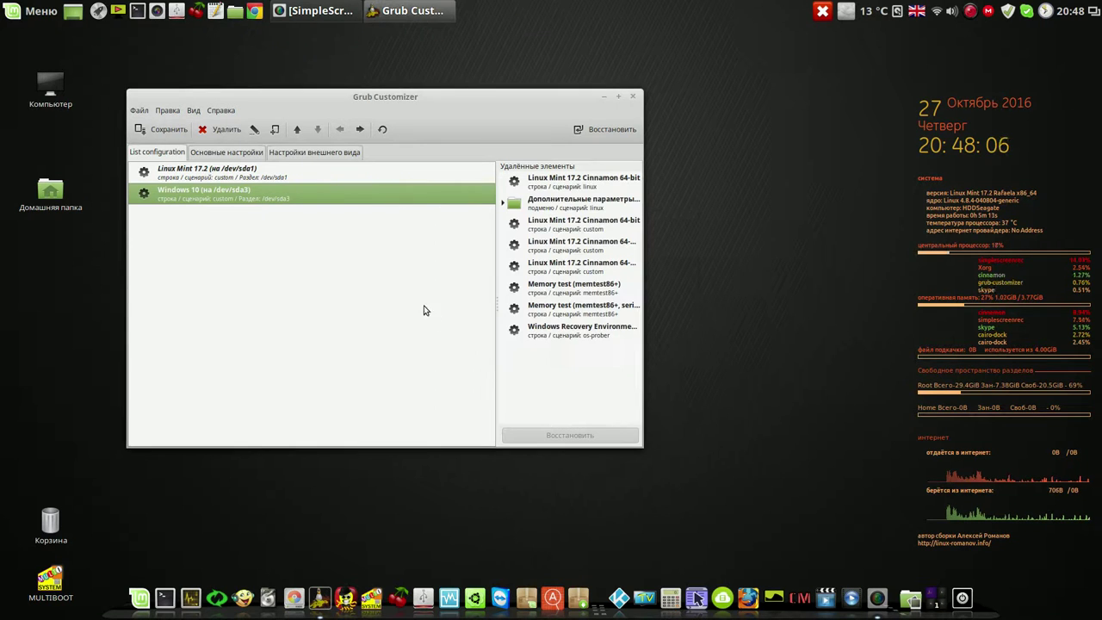
- Save the boot configuration and open Grub Manager from Super Boot Manager beside the Grub Customizer window
{"action": "left_click", "coordinate": [168, 130]}
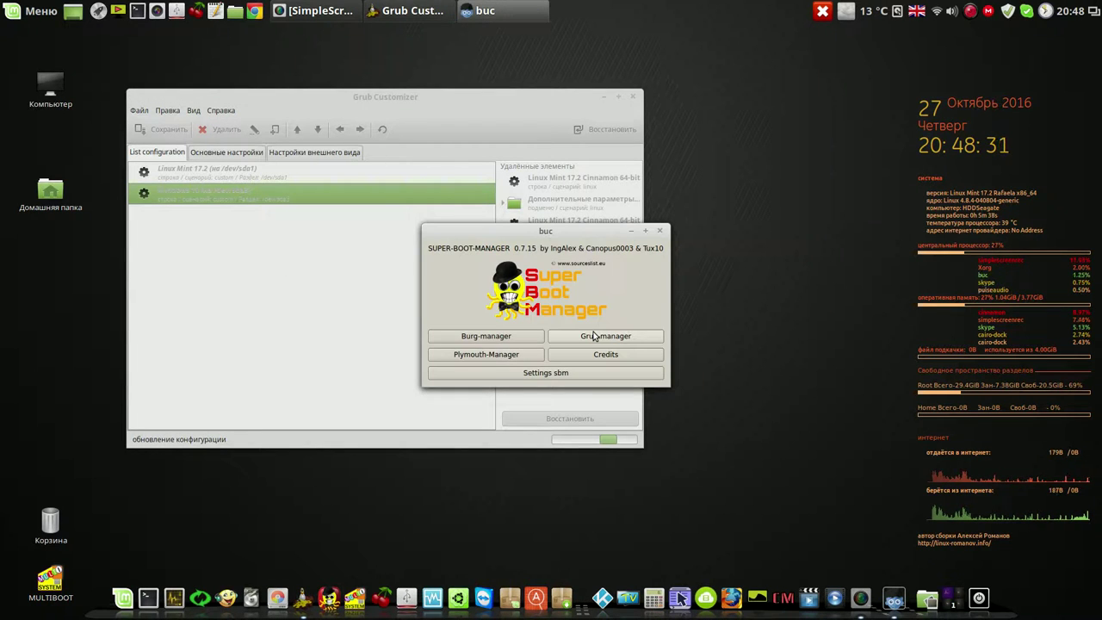
{"action": "left_click", "coordinate": [593, 335]}
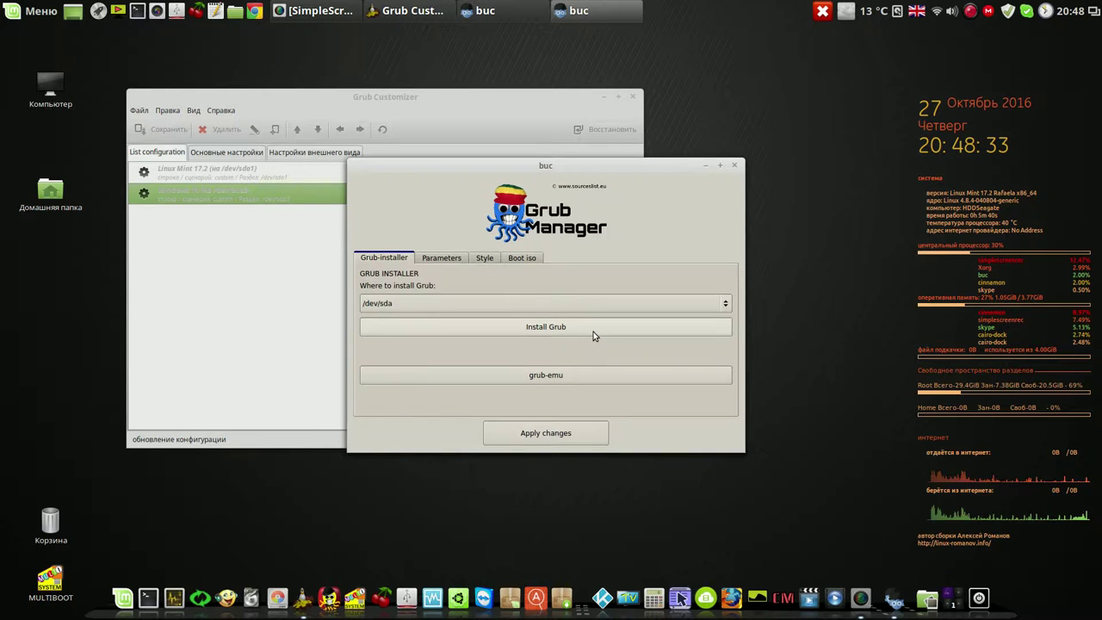
{"action": "left_click_drag", "start_coordinate": [662, 166], "coordinate": [687, 166]}
{"action": "left_click", "coordinate": [437, 108]}
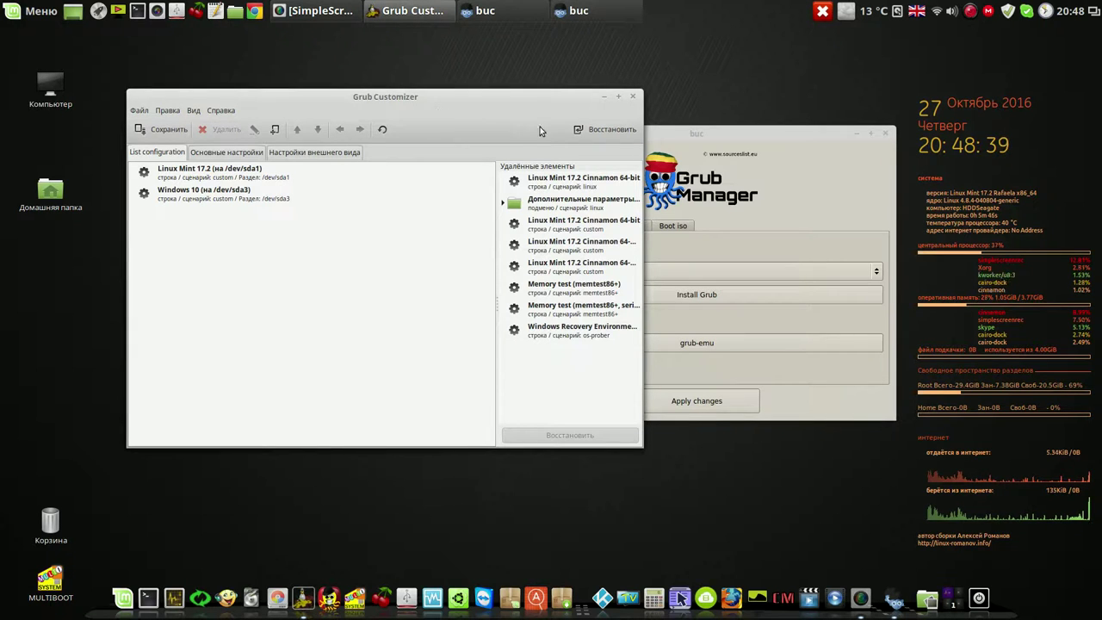
{"action": "left_click", "coordinate": [786, 162]}
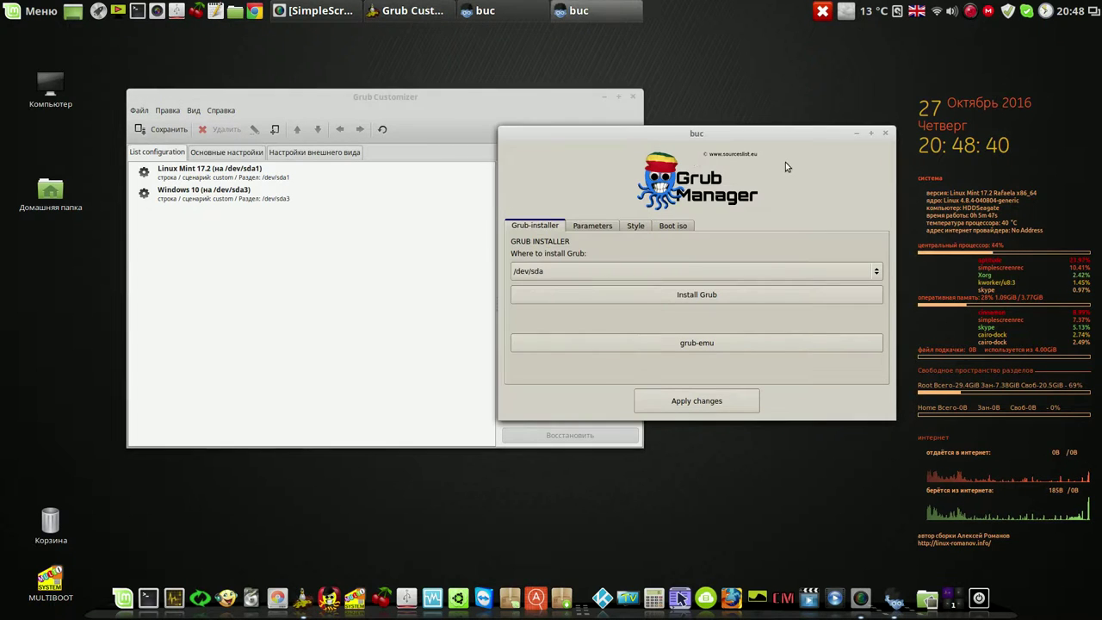
- Preview the boot menu with grub-emu and close the emulator
{"action": "left_click", "coordinate": [702, 343]}
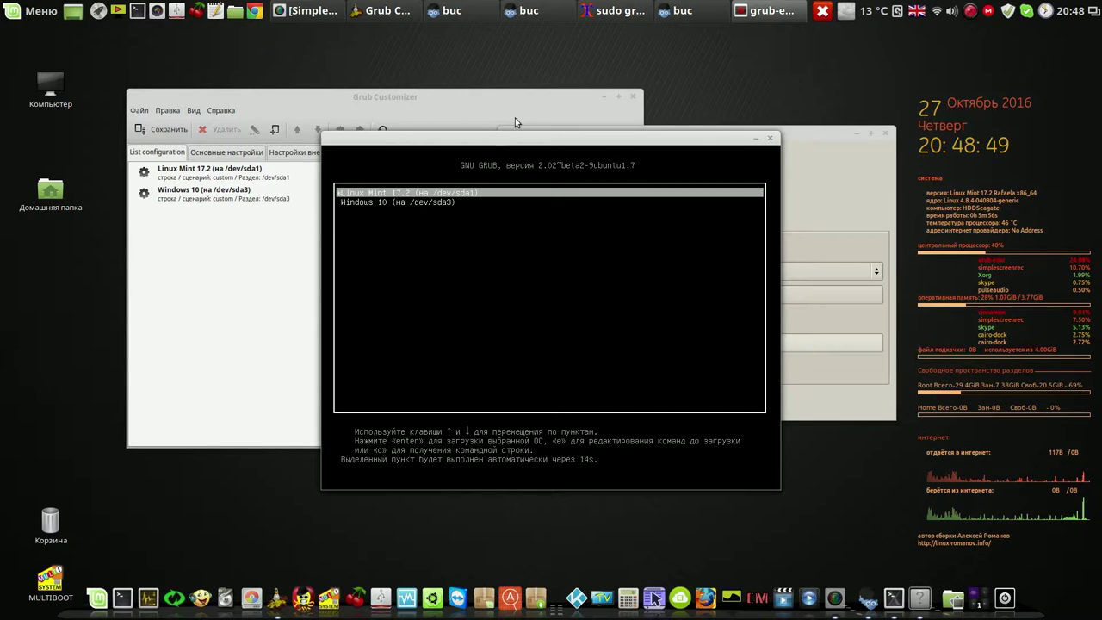
{"action": "left_click", "coordinate": [685, 12]}
{"action": "left_click", "coordinate": [536, 335]}
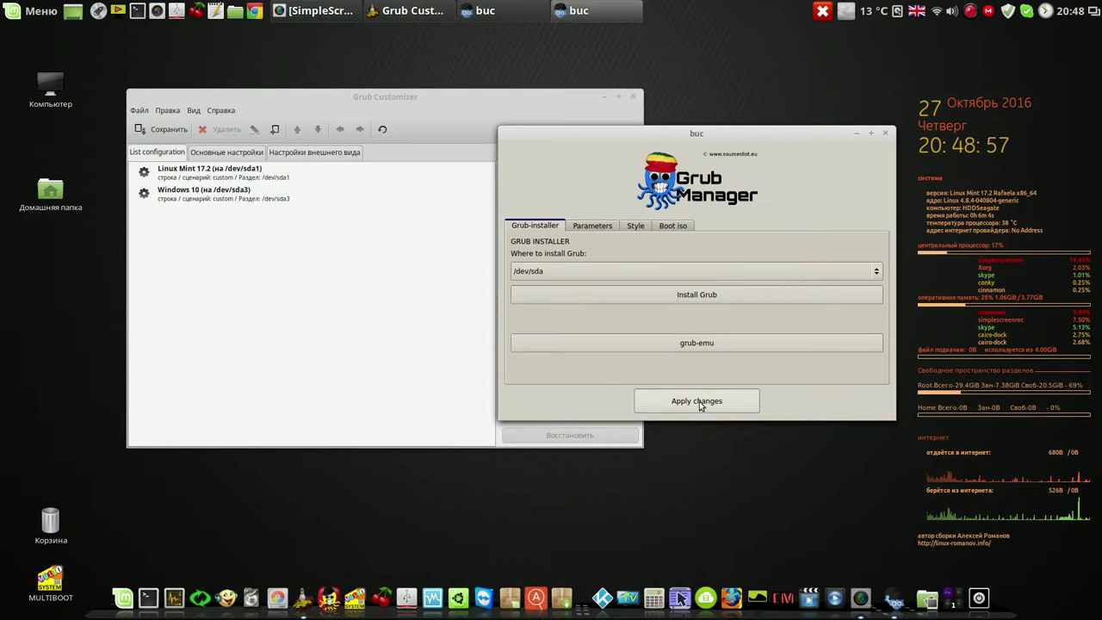
- Apply the Grub Manager changes to update GRUB, and close Grub Manager, Grub Customizer and Super Boot Manager
{"action": "left_click", "coordinate": [700, 402]}
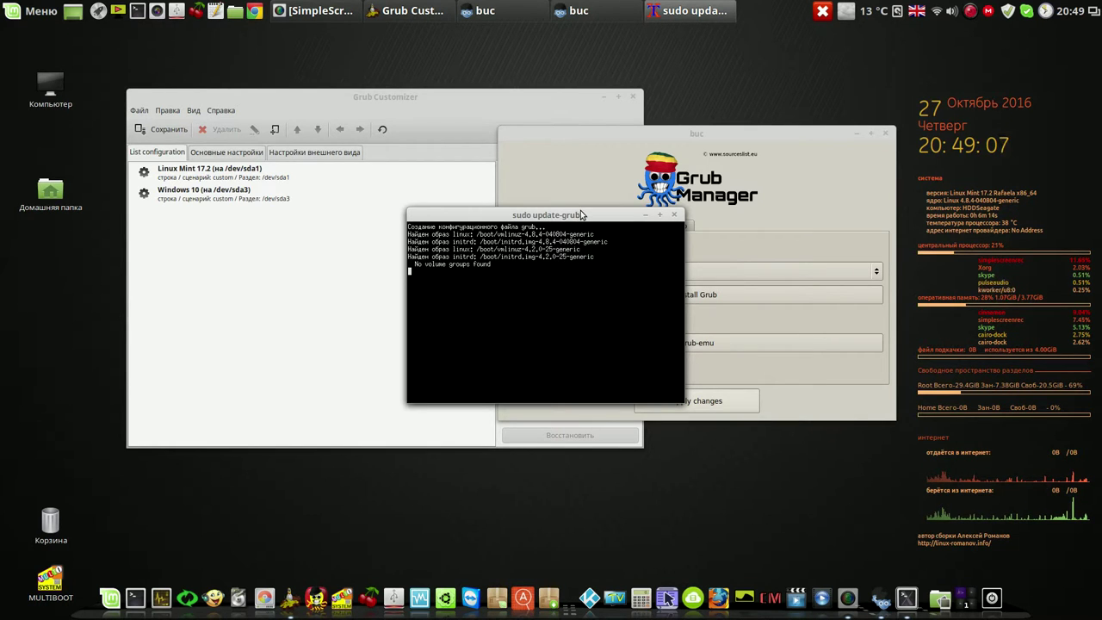
{"action": "left_click_drag", "start_coordinate": [580, 213], "coordinate": [412, 85]}
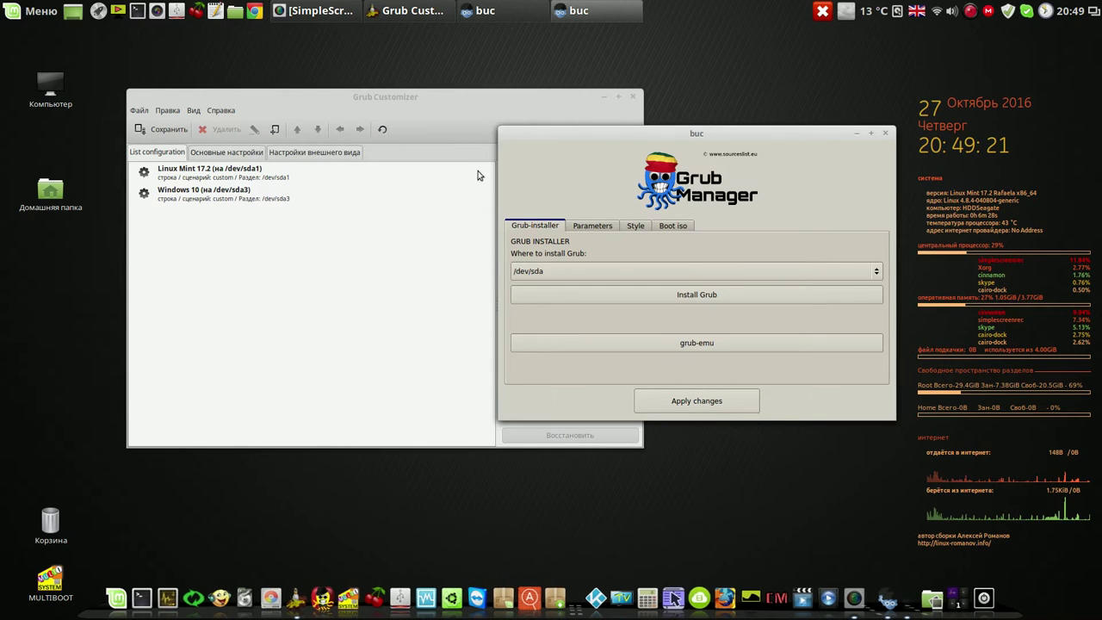
{"action": "left_click", "coordinate": [885, 132]}
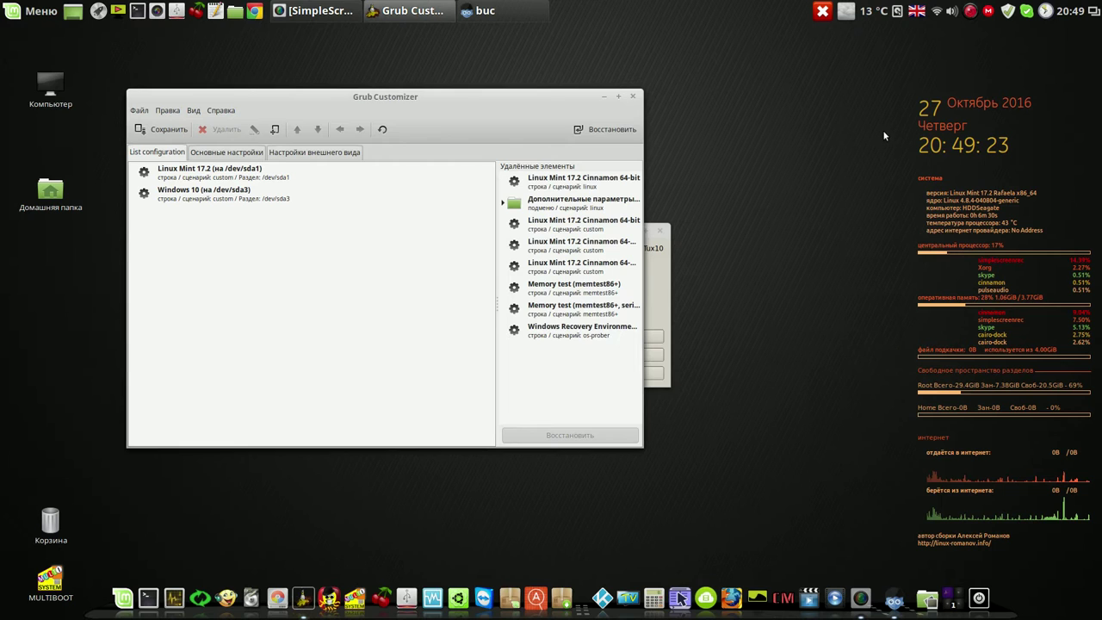
{"action": "left_click", "coordinate": [634, 97]}
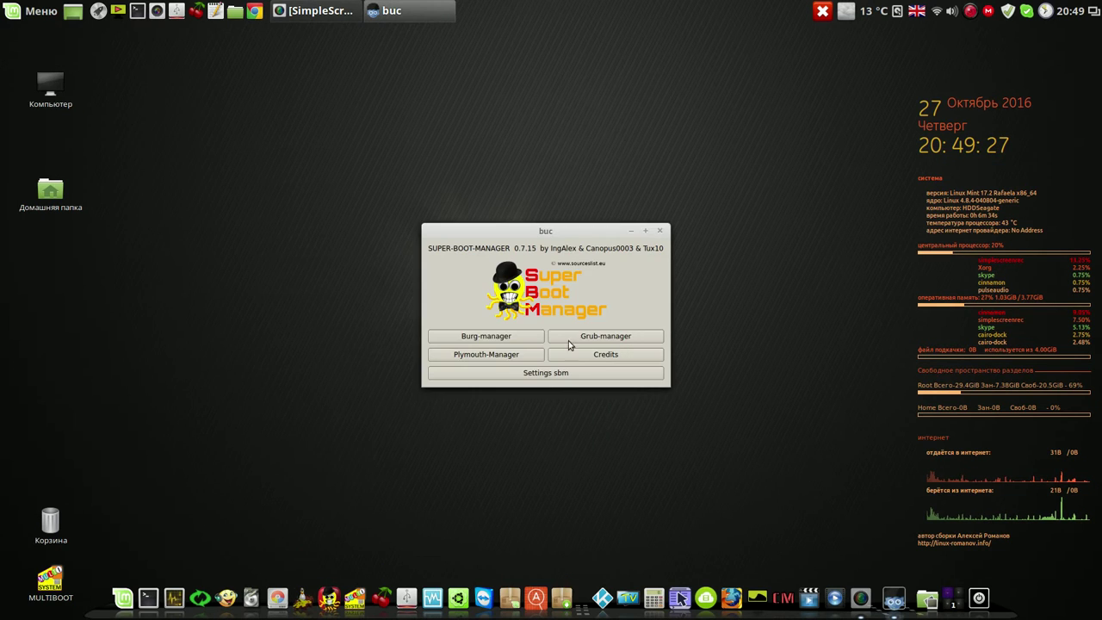
{"action": "left_click", "coordinate": [660, 231]}
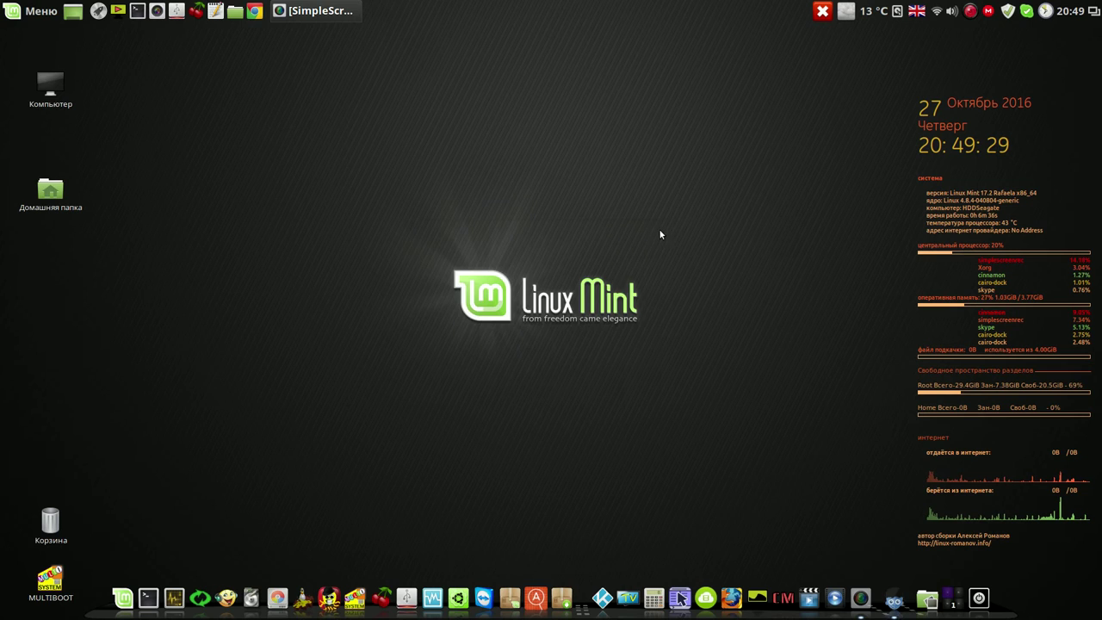